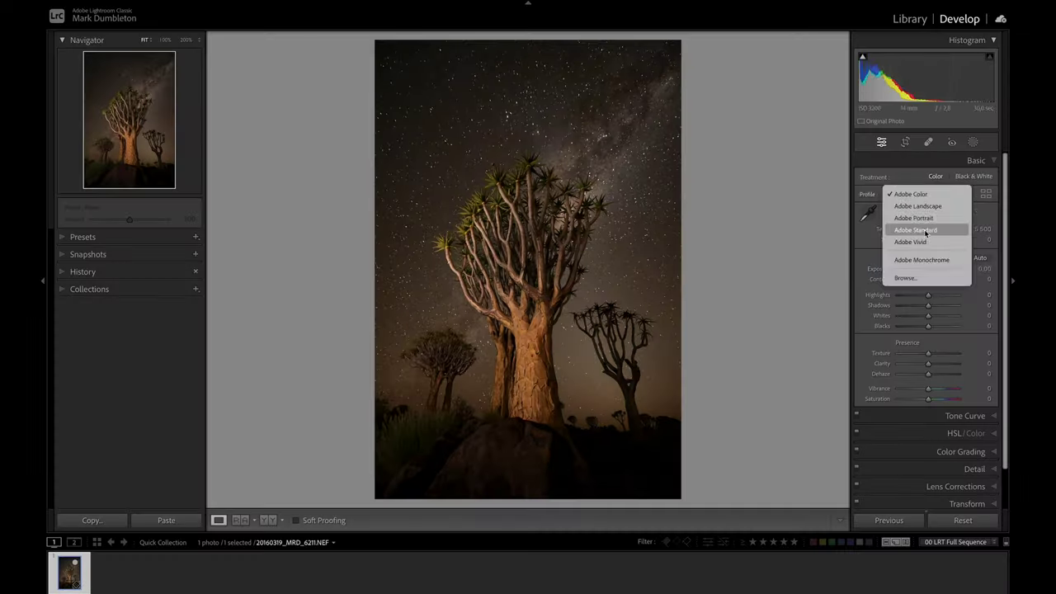
pyautogui.click(917, 229)
pyautogui.moveTo(917, 228); pyautogui.dragTo(910, 229)
pyautogui.moveTo(928, 316)
pyautogui.mouseDown()
pyautogui.moveTo(936, 320)
pyautogui.moveTo(934, 309)
pyautogui.mouseUp()
pyautogui.moveTo(931, 269); pyautogui.dragTo(926, 273)
pyautogui.moveTo(928, 374); pyautogui.dragTo(932, 365)
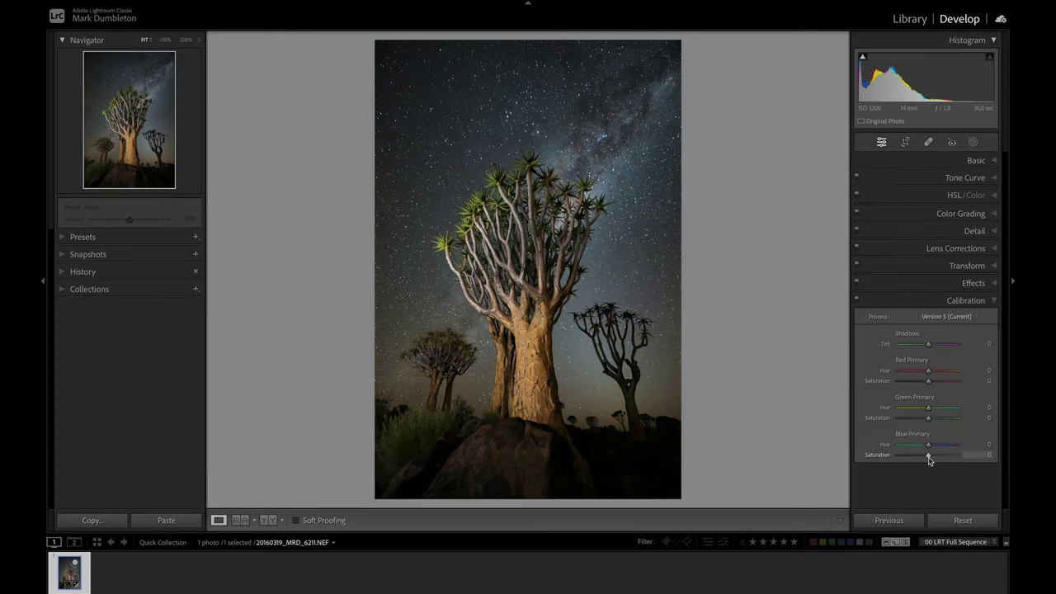
pyautogui.moveTo(927, 455); pyautogui.dragTo(936, 453)
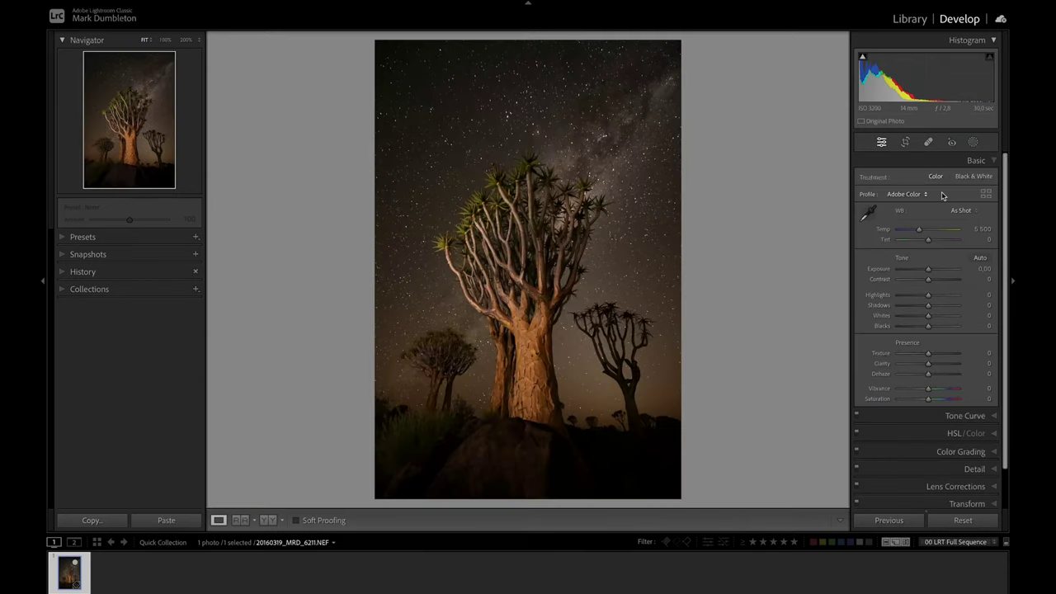
# Assign the Adobe Standard profile to the photo and adjust it to exposure +0.55 and temperature 4,010
pyautogui.click(924, 196)
pyautogui.click(926, 232)
pyautogui.moveTo(929, 273); pyautogui.dragTo(931, 273)
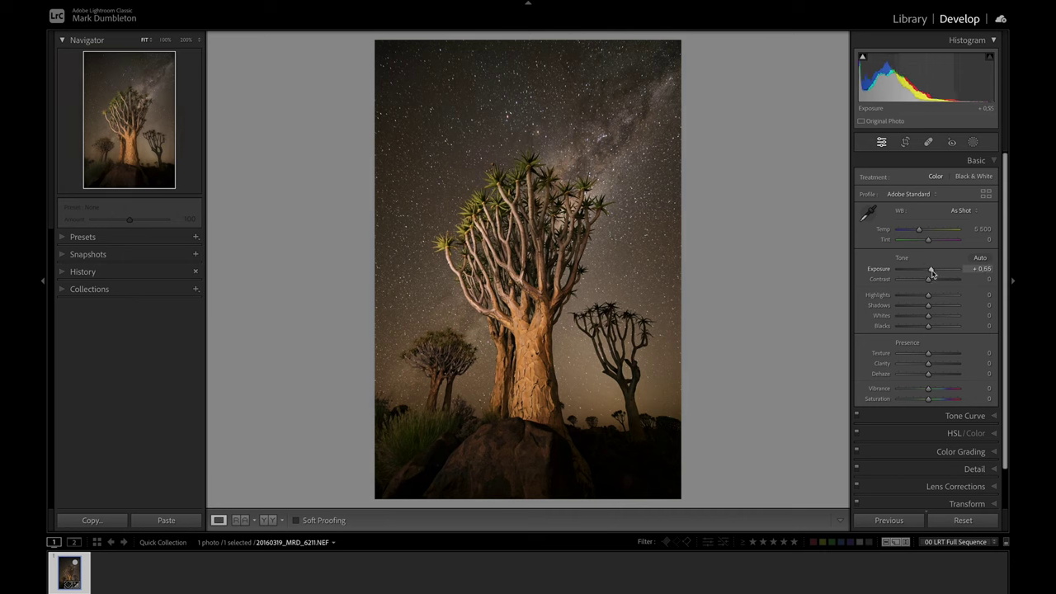
pyautogui.moveTo(919, 230); pyautogui.dragTo(911, 234)
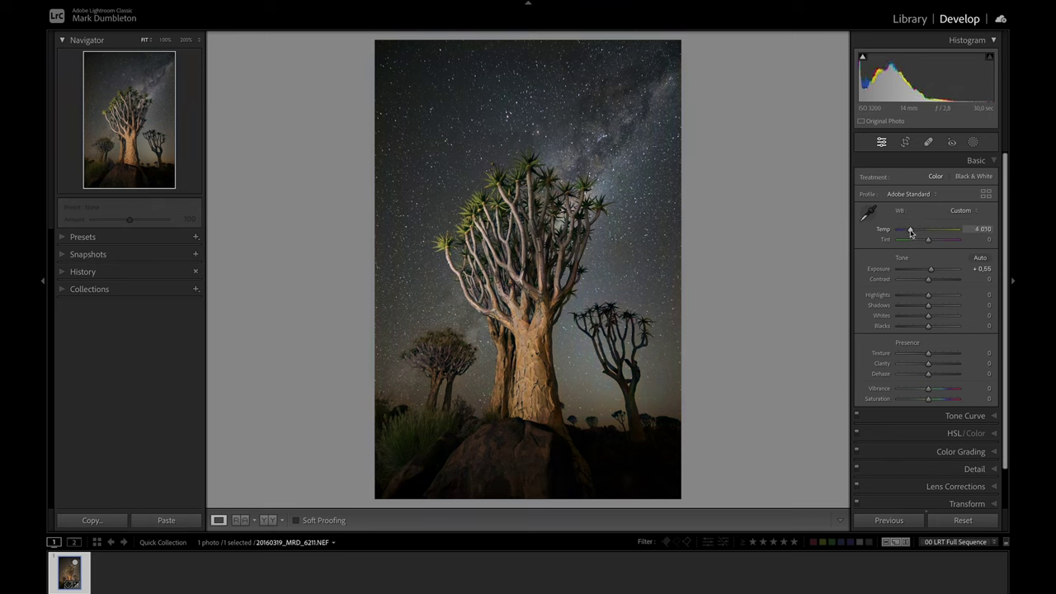
# Rebalance the photo's tones with blacks at +76, whites at +33 and exposure at -0.05
pyautogui.moveTo(933, 329); pyautogui.dragTo(952, 332)
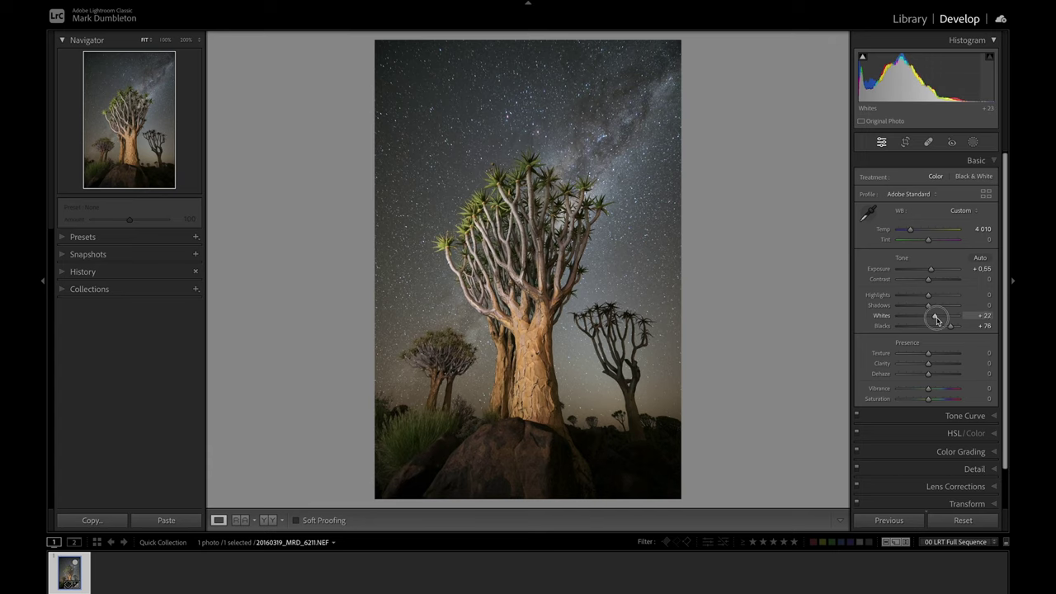
pyautogui.moveTo(938, 319)
pyautogui.mouseDown()
pyautogui.moveTo(955, 319)
pyautogui.moveTo(939, 319)
pyautogui.mouseUp()
pyautogui.press('alt')
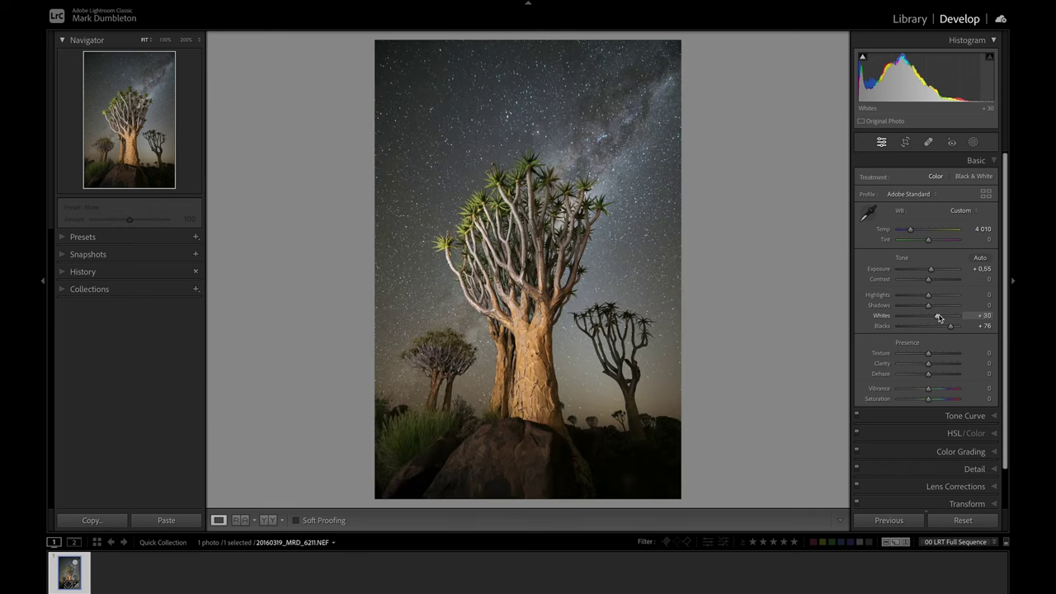
pyautogui.moveTo(931, 270); pyautogui.dragTo(927, 270)
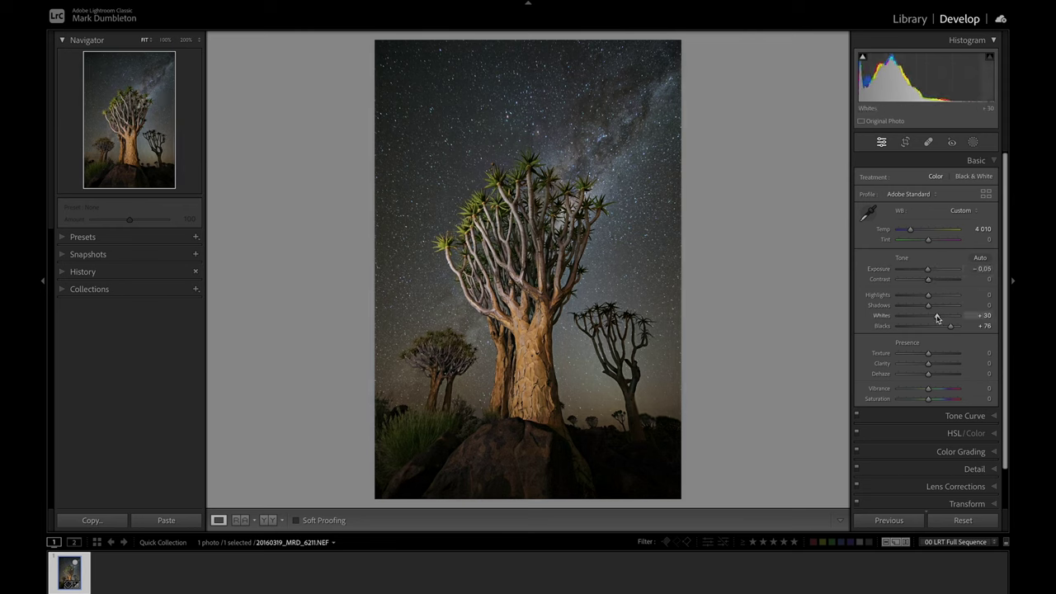
pyautogui.moveTo(937, 318); pyautogui.dragTo(940, 319)
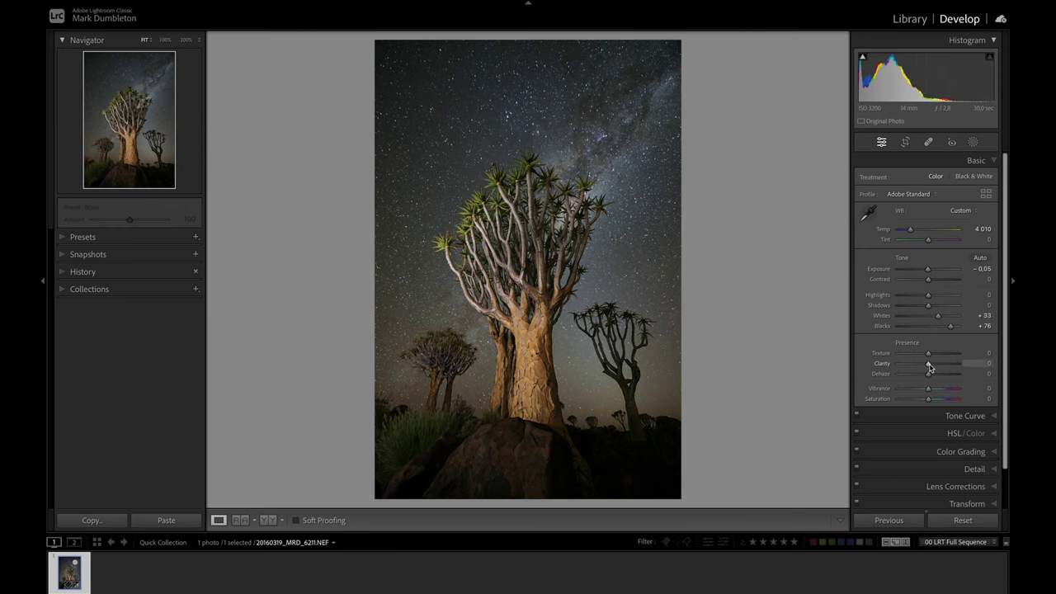
# Add clarity +10 and dehaze +25, and refine the photo with blacks +94, temperature 3,826 and contrast +14
pyautogui.moveTo(930, 366); pyautogui.dragTo(937, 379)
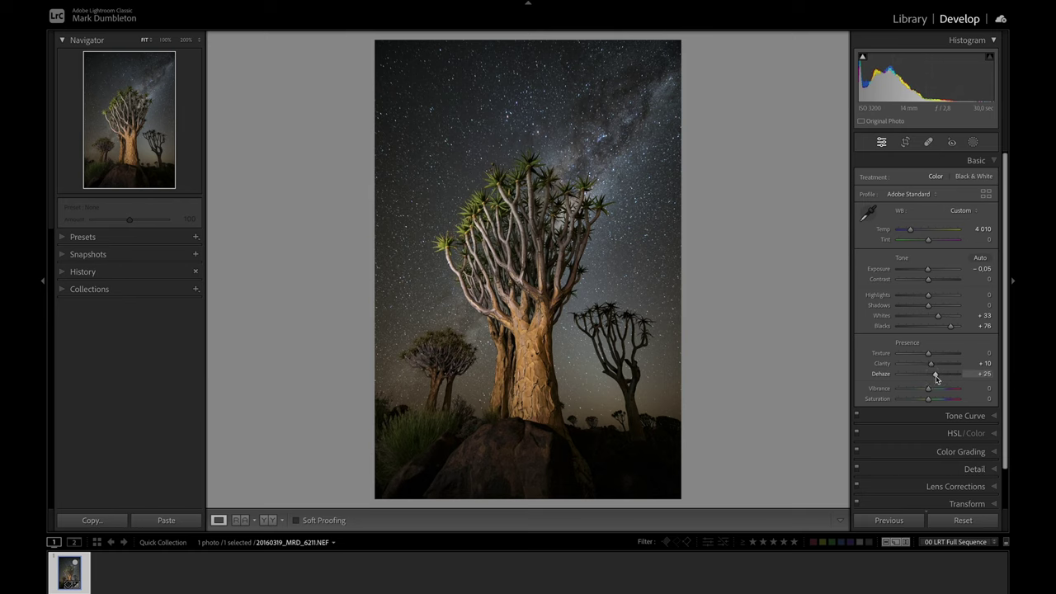
pyautogui.moveTo(950, 327); pyautogui.dragTo(957, 327)
pyautogui.moveTo(911, 230); pyautogui.dragTo(928, 242)
pyautogui.press('\\')
pyautogui.press('\\')
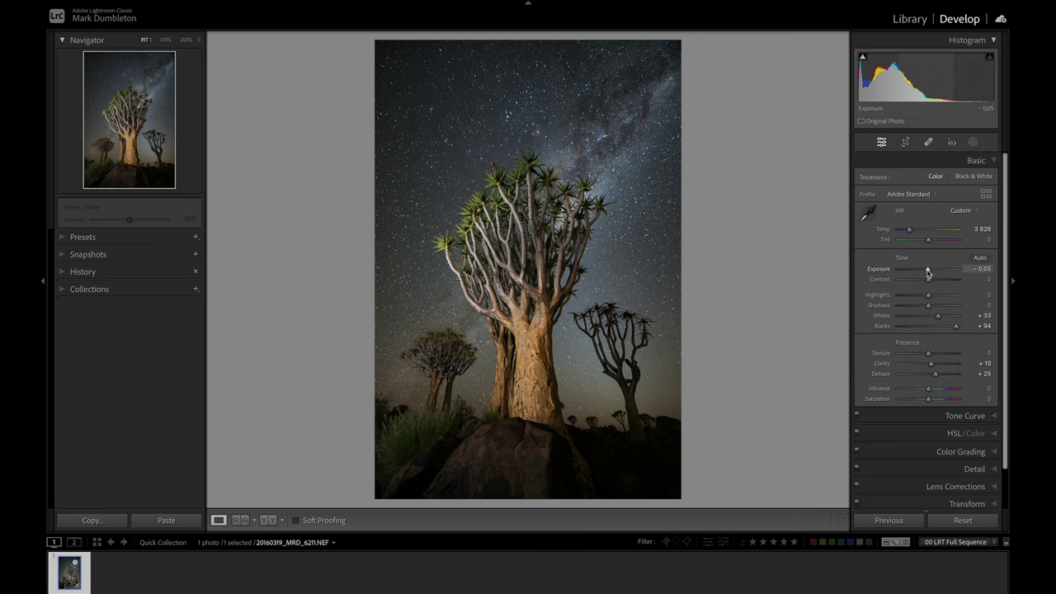
pyautogui.moveTo(928, 279); pyautogui.dragTo(932, 282)
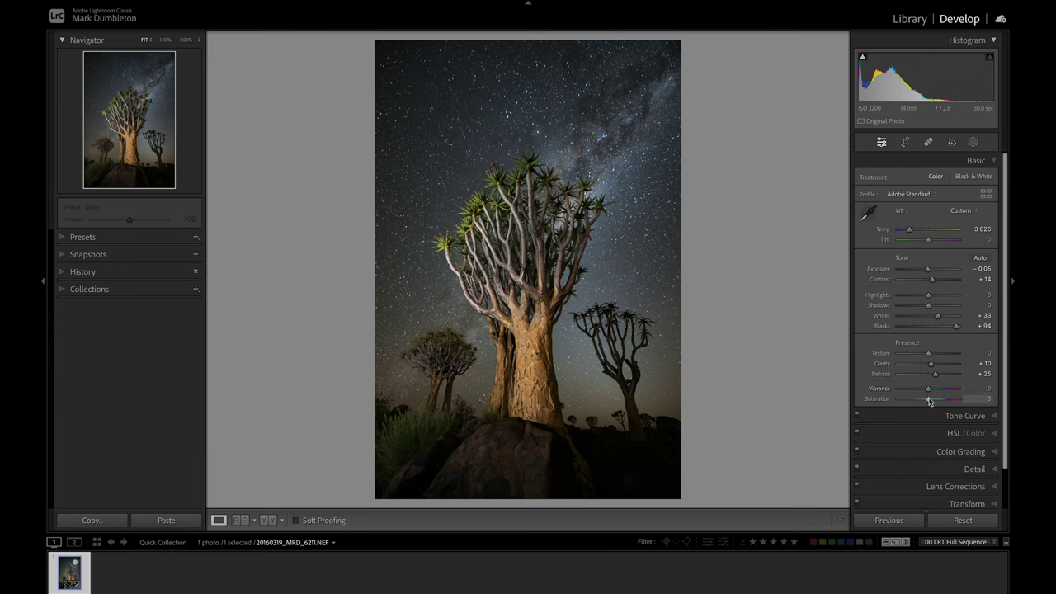
# Raise the blue primary saturation in the camera calibration to +52
pyautogui.scroll(-2, 962, 488)
pyautogui.click(970, 497)
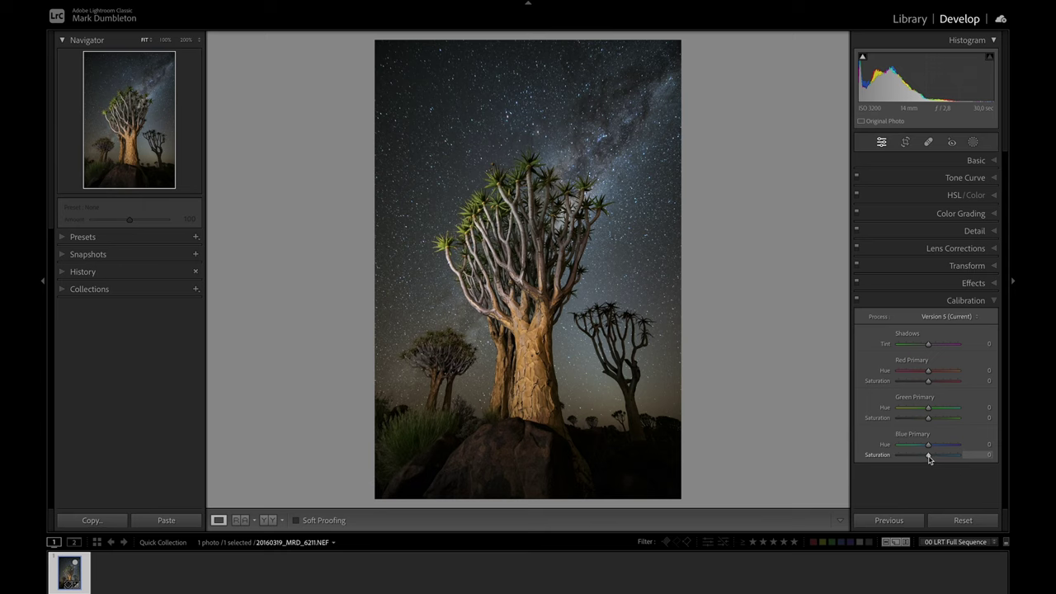
pyautogui.moveTo(928, 456); pyautogui.dragTo(944, 459)
# View the photo at 100%, set the sharpening amount to 0 and the luminance noise reduction to 10
pyautogui.click(186, 39)
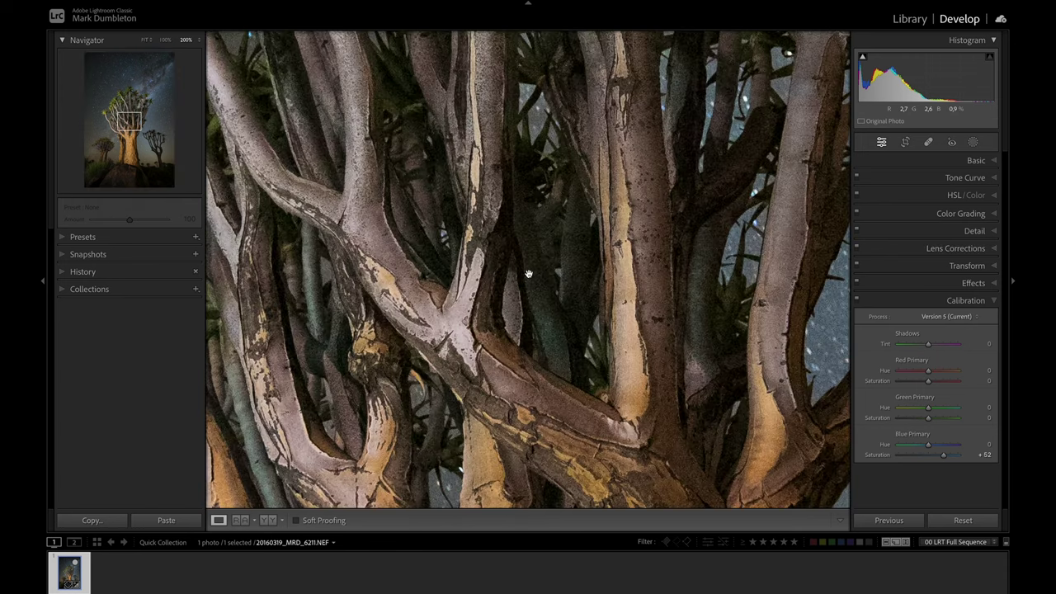
pyautogui.click(199, 41)
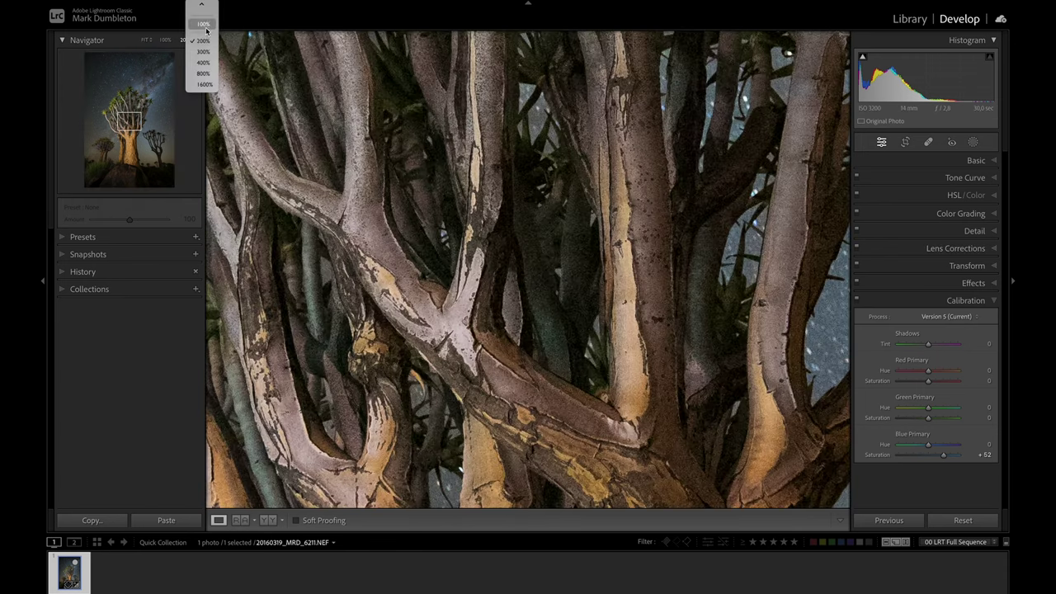
pyautogui.click(207, 33)
pyautogui.click(972, 231)
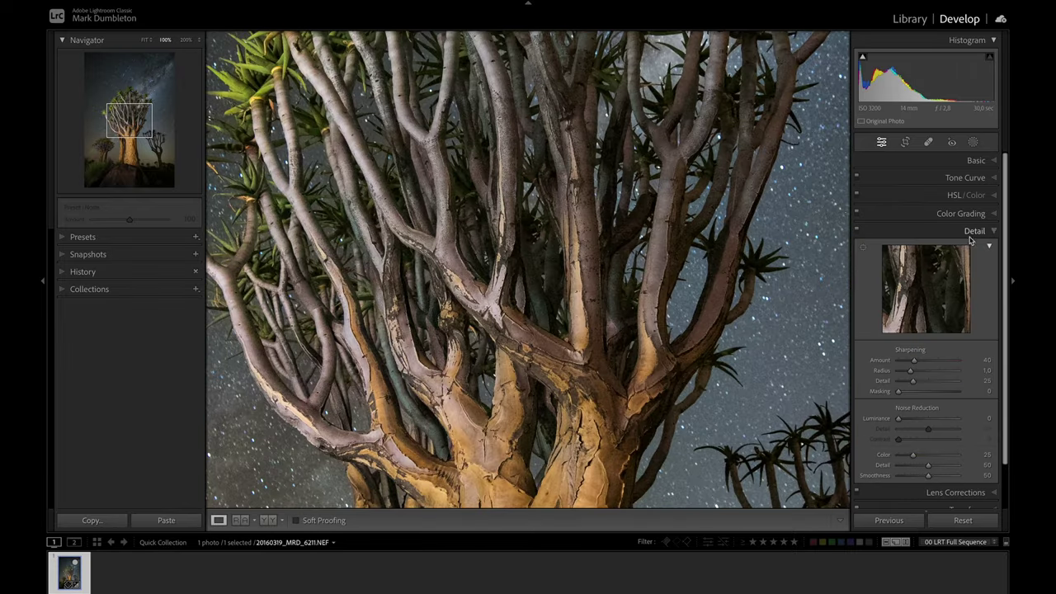
pyautogui.moveTo(914, 363); pyautogui.dragTo(877, 363)
pyautogui.moveTo(906, 421); pyautogui.dragTo(904, 421)
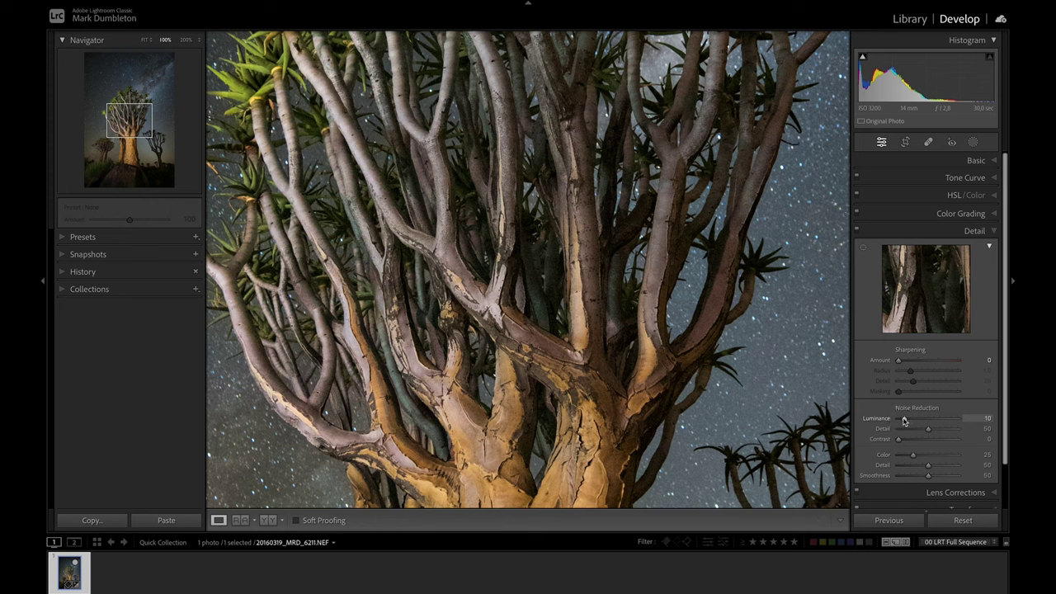
# Check the trees and sky for noise, and sharpen the photo with amount 36, radius 0.6, detail 14 and masking 80
pyautogui.moveTo(380, 482); pyautogui.dragTo(388, 108)
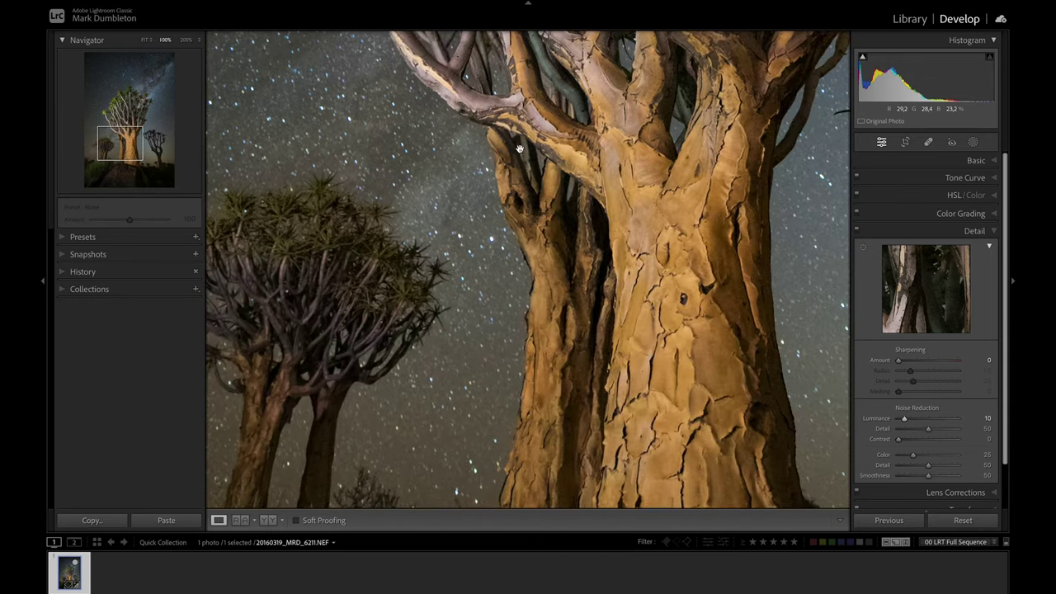
pyautogui.moveTo(797, 354); pyautogui.dragTo(503, 288)
pyautogui.moveTo(715, 133); pyautogui.dragTo(715, 386)
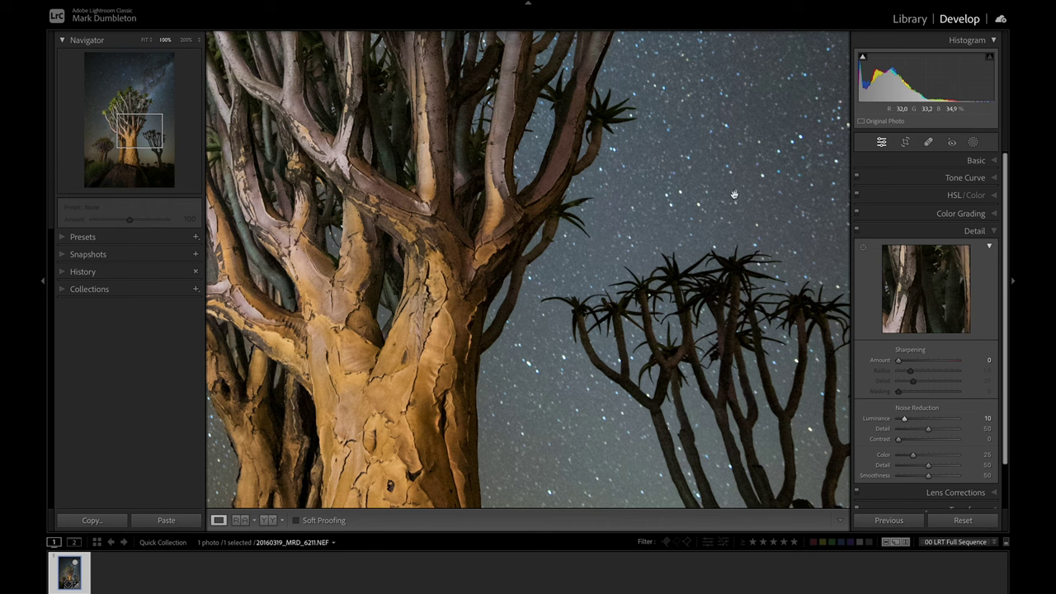
pyautogui.click(784, 199)
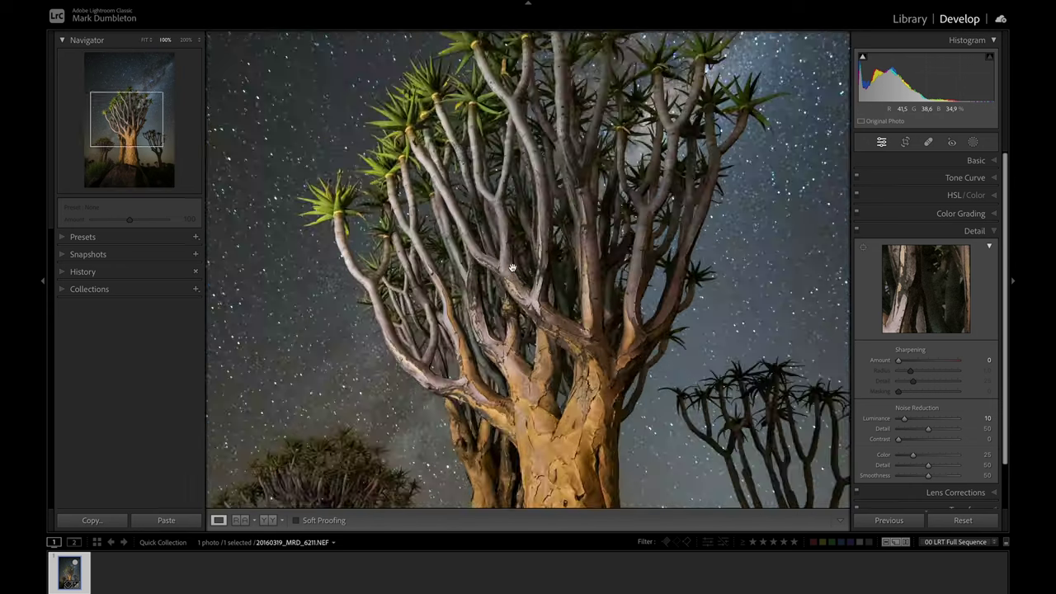
pyautogui.click(732, 328)
pyautogui.moveTo(899, 361); pyautogui.dragTo(947, 395)
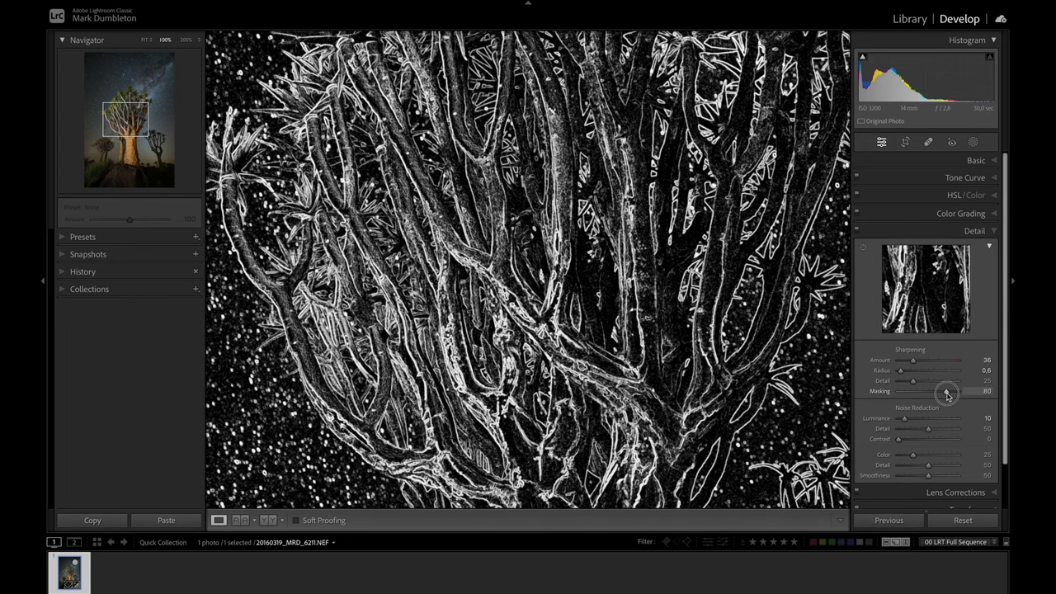
pyautogui.moveTo(947, 395); pyautogui.dragTo(908, 384)
pyautogui.click(685, 309)
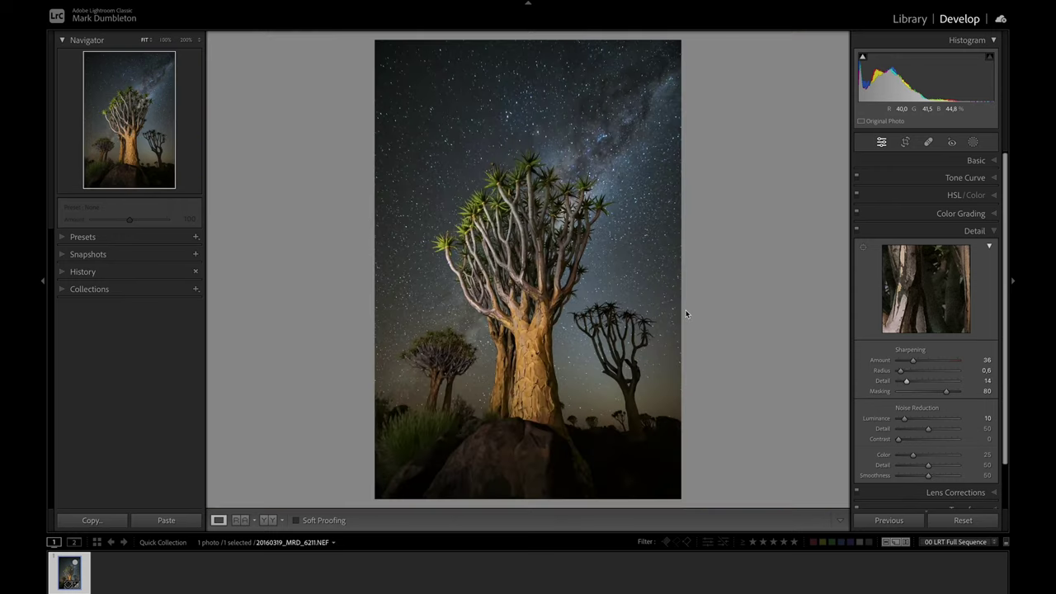
# Shape the parametric tone curve with highlights -12, lights +55, darks -12 and shadows +36
pyautogui.click(972, 162)
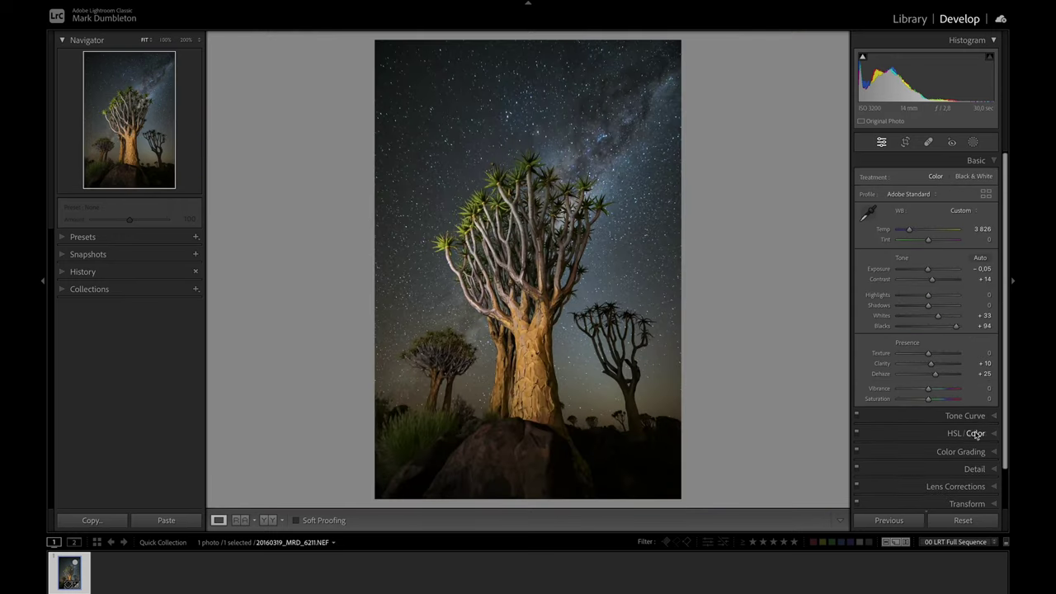
pyautogui.click(965, 417)
pyautogui.moveTo(930, 374)
pyautogui.mouseDown()
pyautogui.moveTo(945, 387)
pyautogui.moveTo(934, 366)
pyautogui.moveTo(946, 367)
pyautogui.mouseUp()
pyautogui.moveTo(945, 366); pyautogui.dragTo(949, 365)
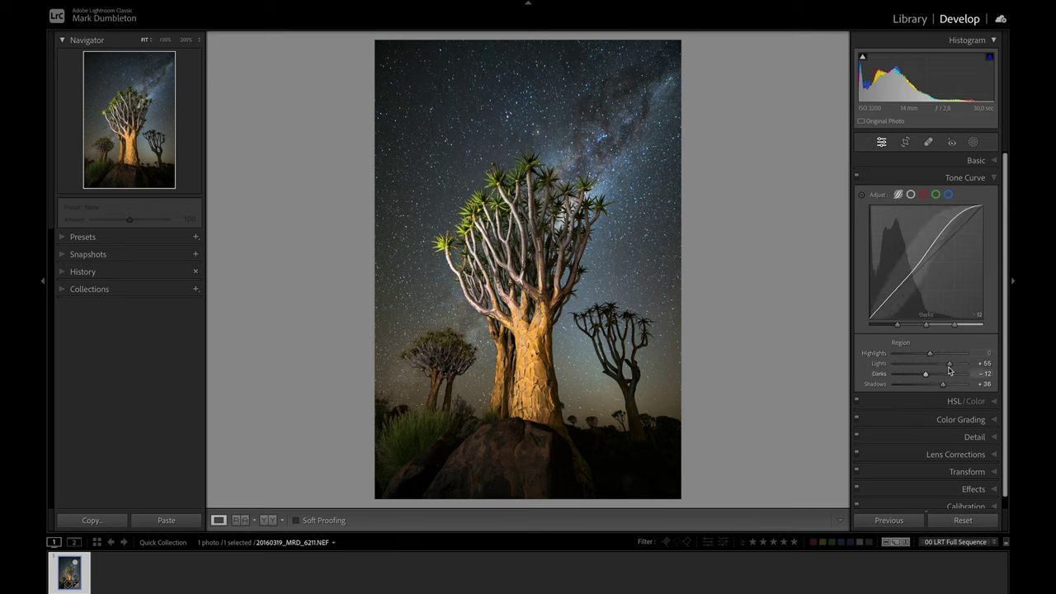
pyautogui.moveTo(930, 353); pyautogui.dragTo(926, 357)
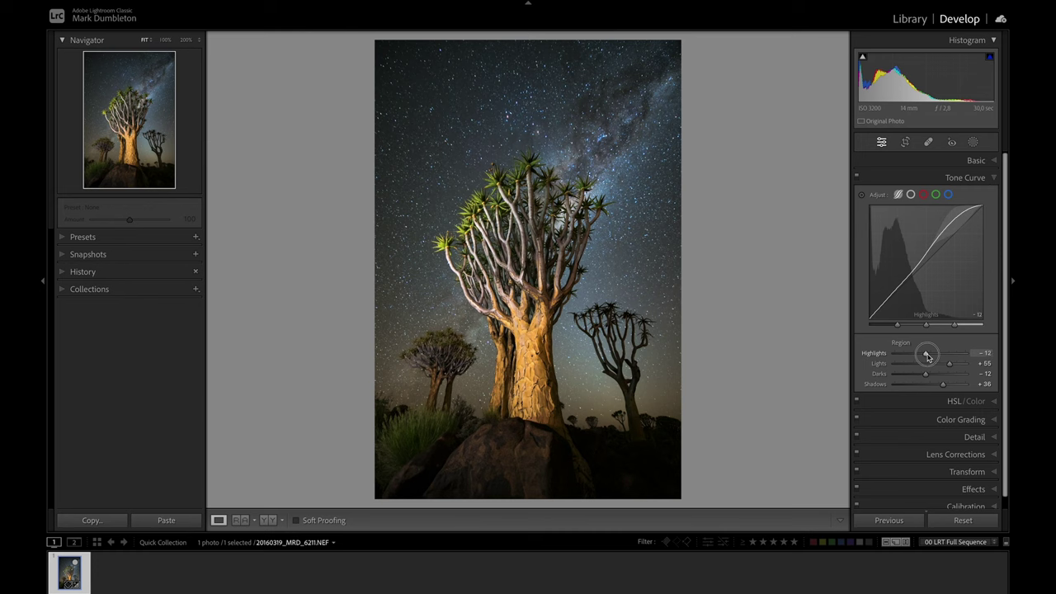
# Fine-tune the basic adjustments to whites +21, temperature 3,647 and contrast +23
pyautogui.click(972, 160)
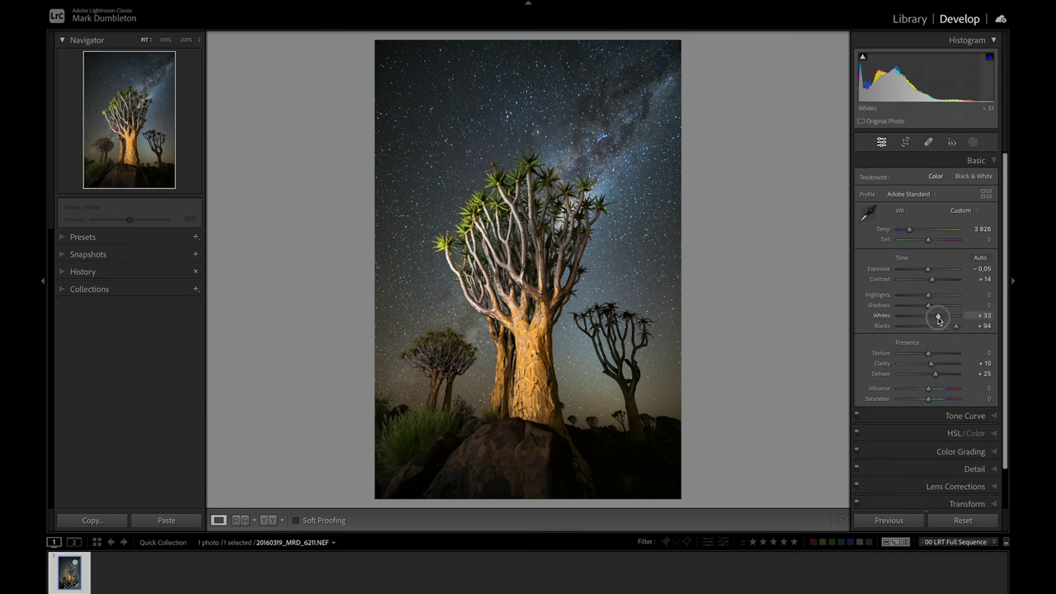
pyautogui.moveTo(938, 320); pyautogui.dragTo(936, 319)
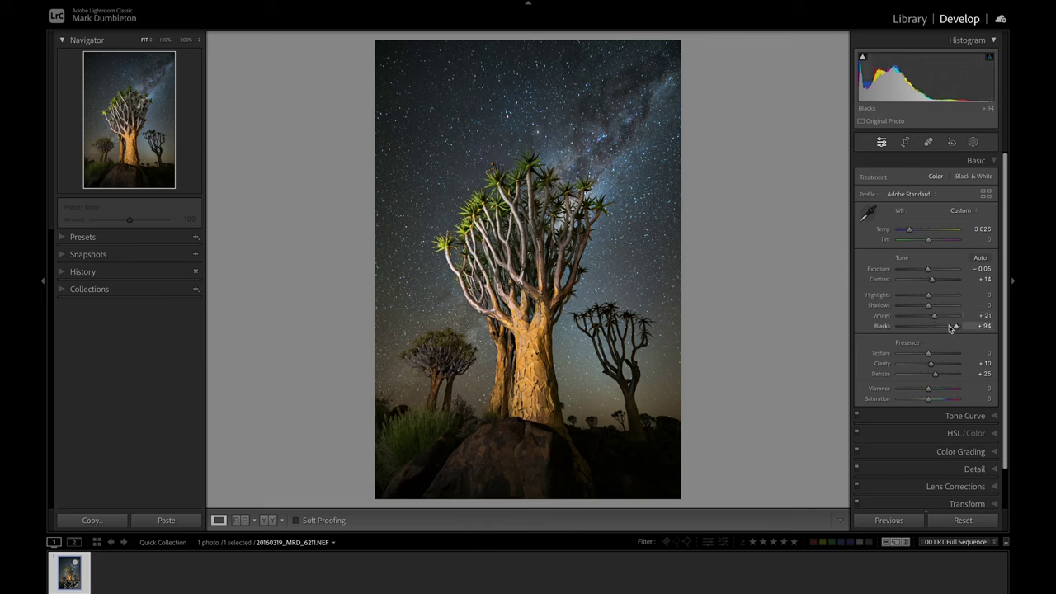
pyautogui.moveTo(911, 231); pyautogui.dragTo(909, 233)
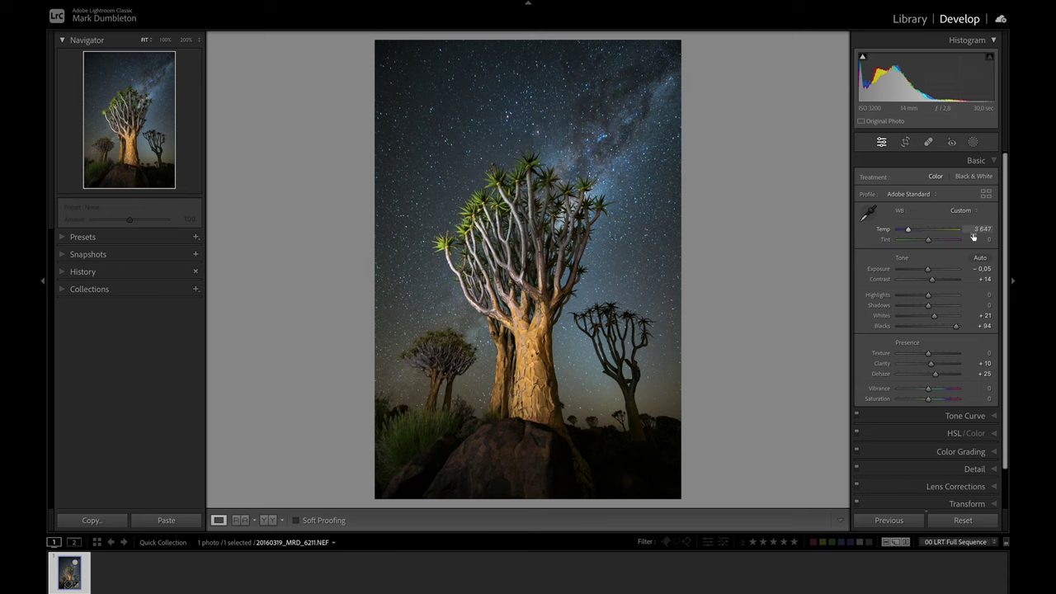
pyautogui.moveTo(931, 284); pyautogui.dragTo(937, 284)
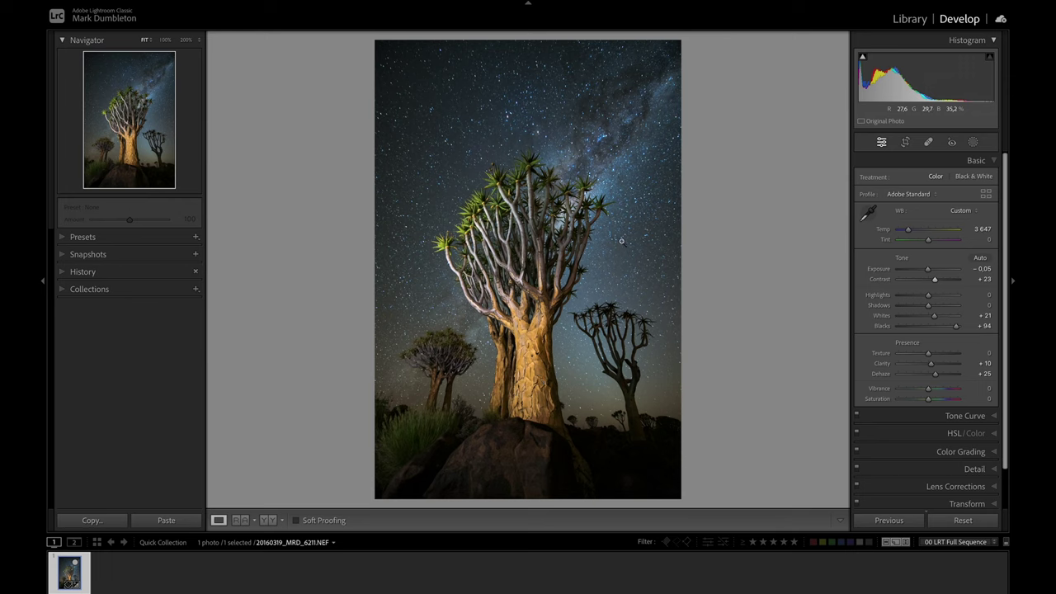
# Shift the trunk's hues to orange -20 and yellow -17, and set its saturation to orange +6 and yellow +5
pyautogui.click(955, 434)
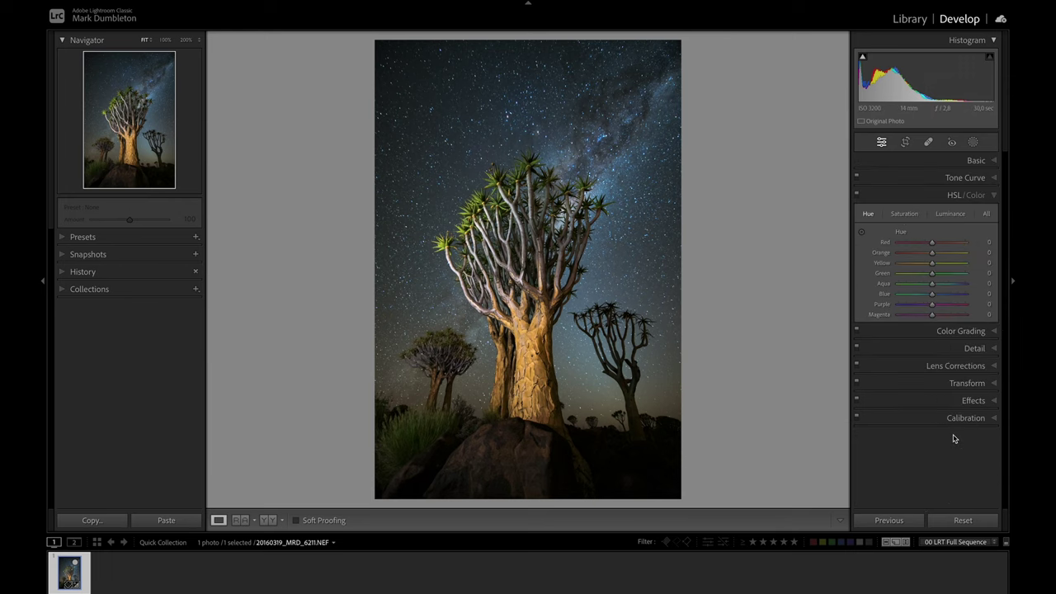
pyautogui.click(862, 234)
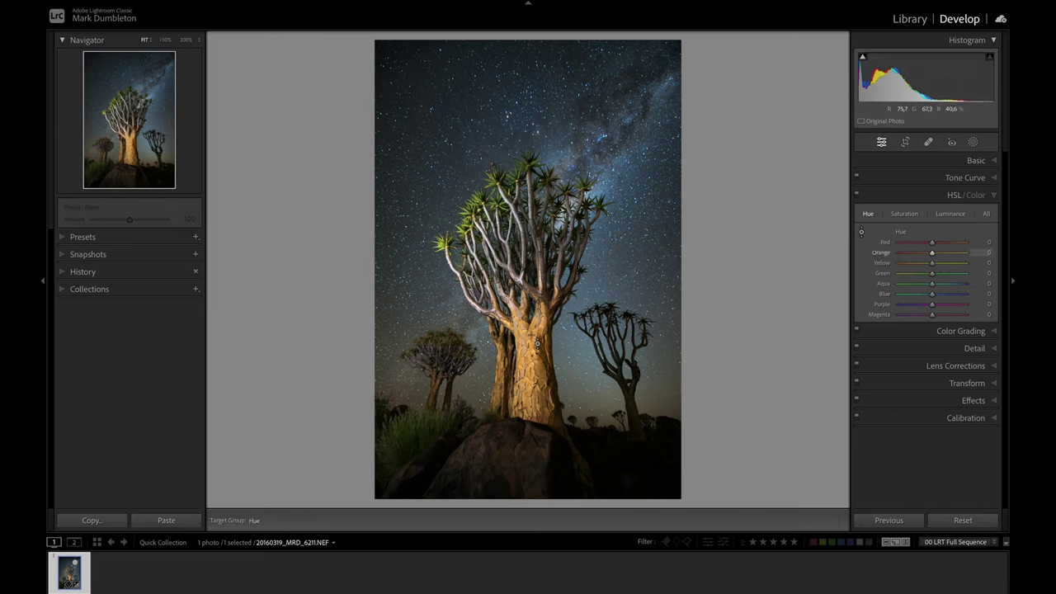
pyautogui.moveTo(520, 363); pyautogui.dragTo(520, 384)
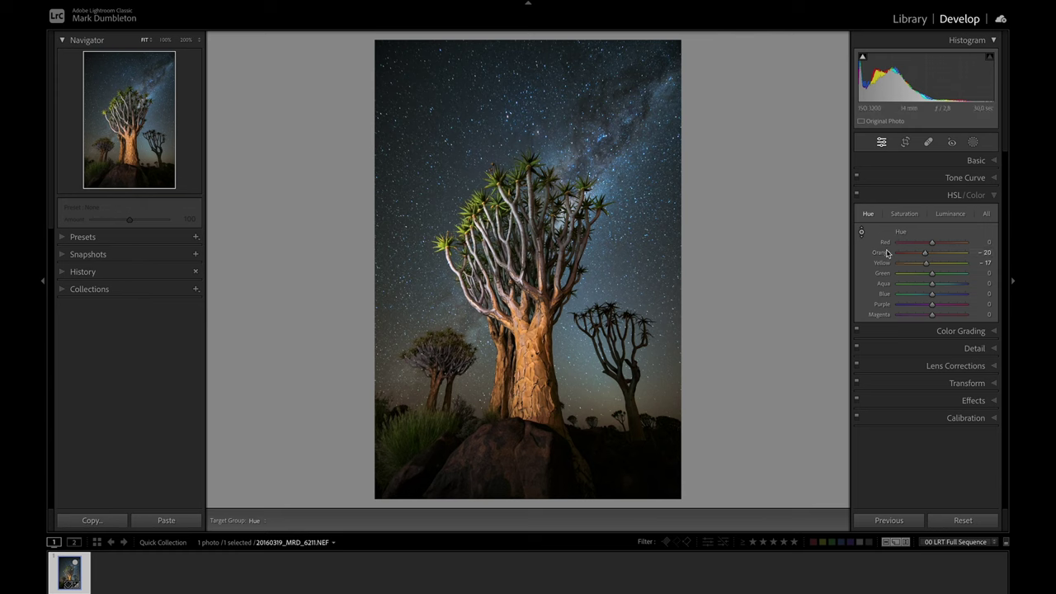
pyautogui.click(857, 196)
pyautogui.click(856, 196)
pyautogui.click(905, 213)
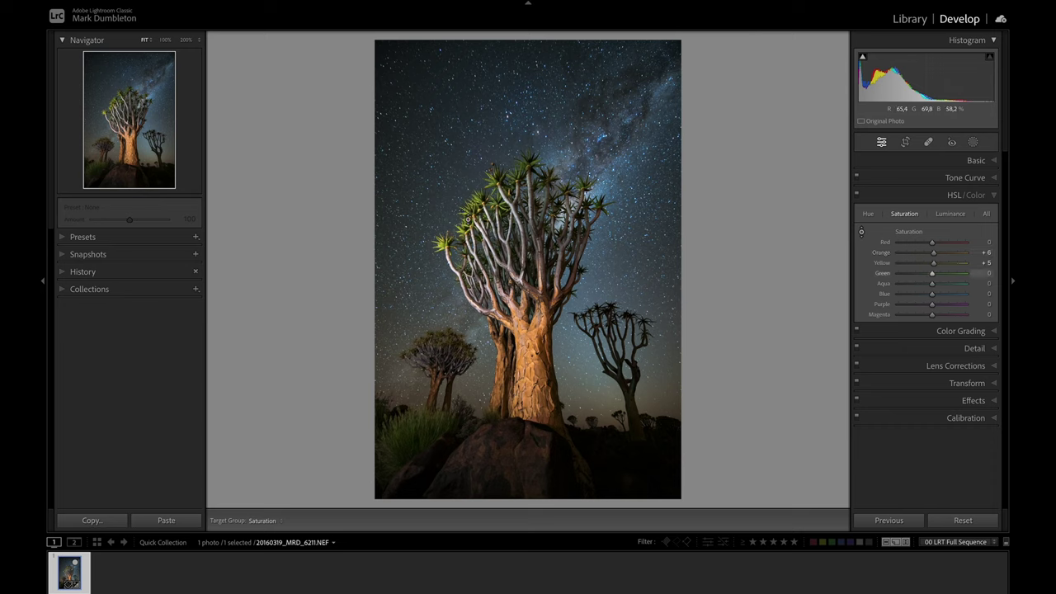
# Brighten the tree's leaves with luminance yellow +12 and green +18, and set their yellow and green saturation to +17
pyautogui.click(950, 215)
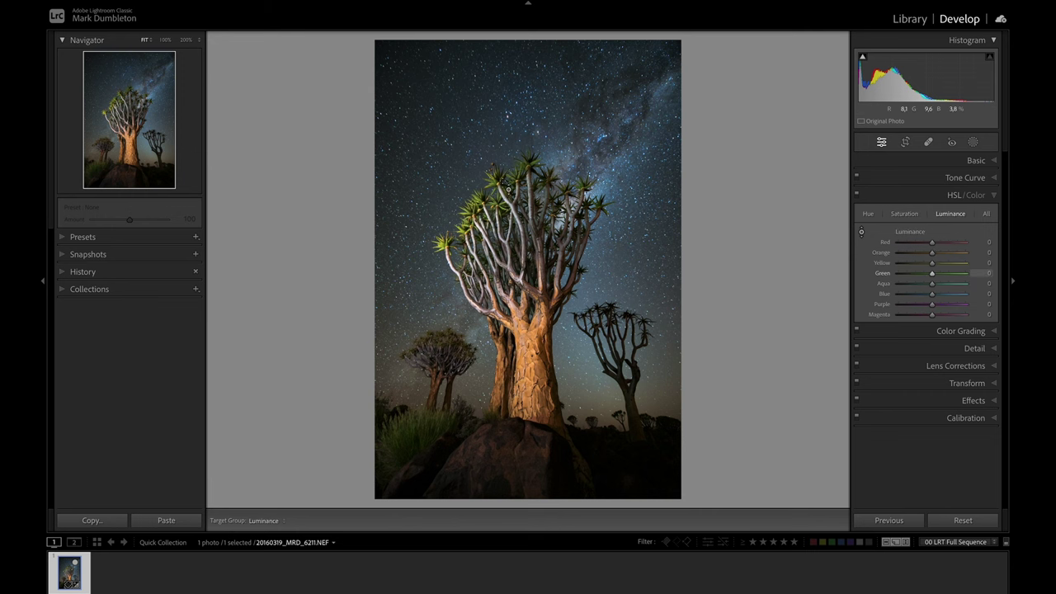
pyautogui.press('z')
pyautogui.moveTo(458, 157); pyautogui.dragTo(570, 177)
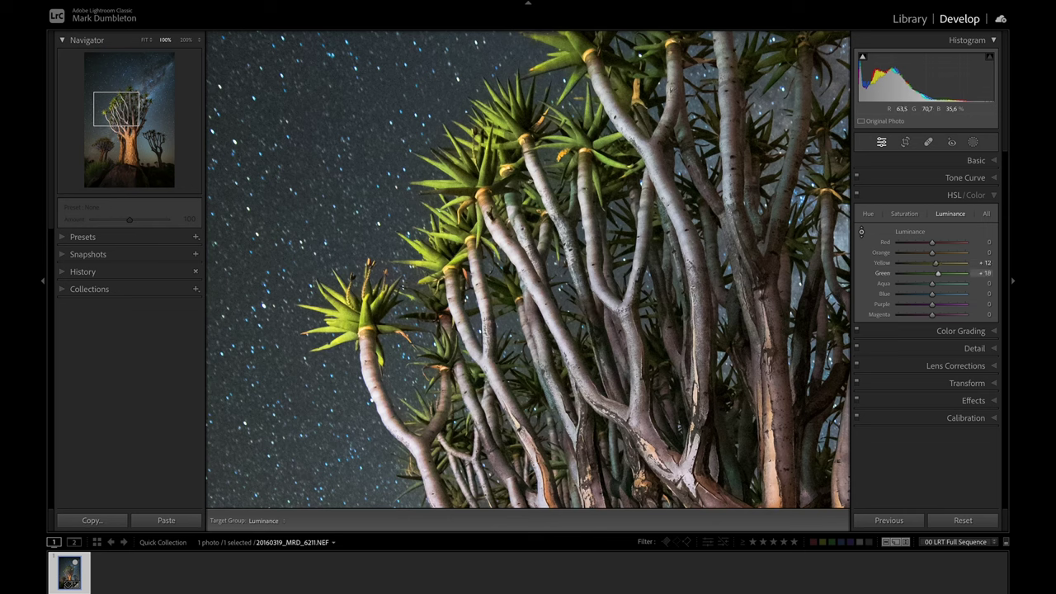
pyautogui.hotkey('ctrl', 'alt', 'shift', 's')
pyautogui.moveTo(548, 142); pyautogui.dragTo(503, 123)
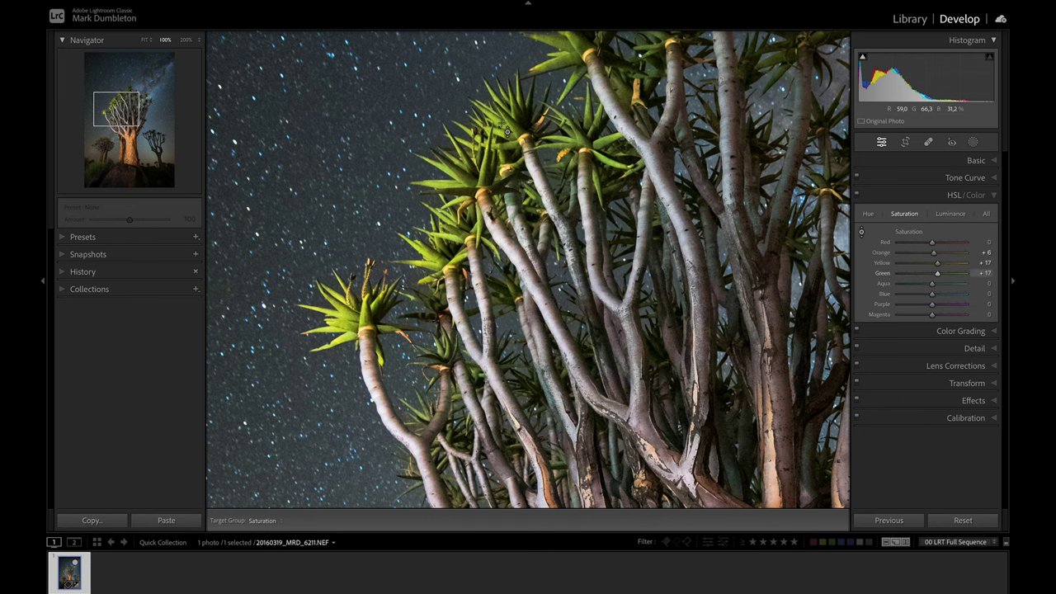
# Anchor the point tone curve at two spots in the darker tones and lift the black point to output 5
pyautogui.press('z')
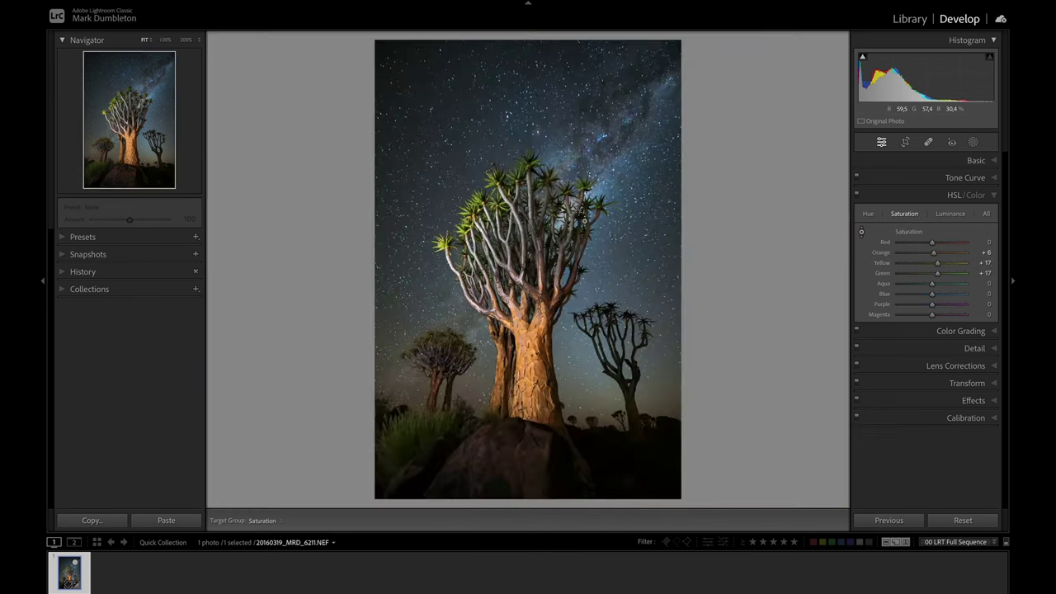
pyautogui.click(983, 185)
pyautogui.click(911, 194)
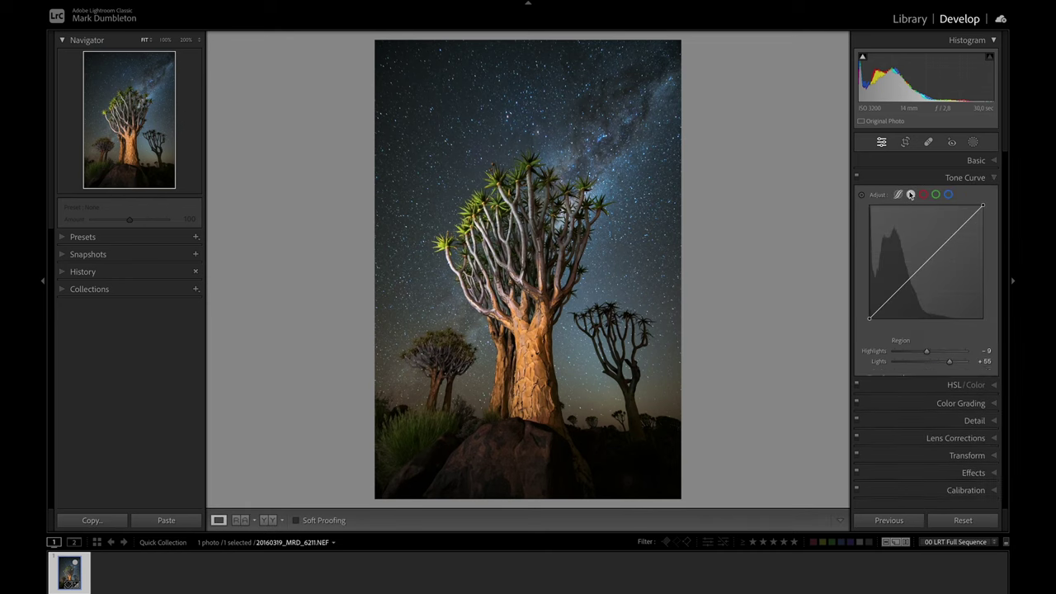
pyautogui.click(885, 304)
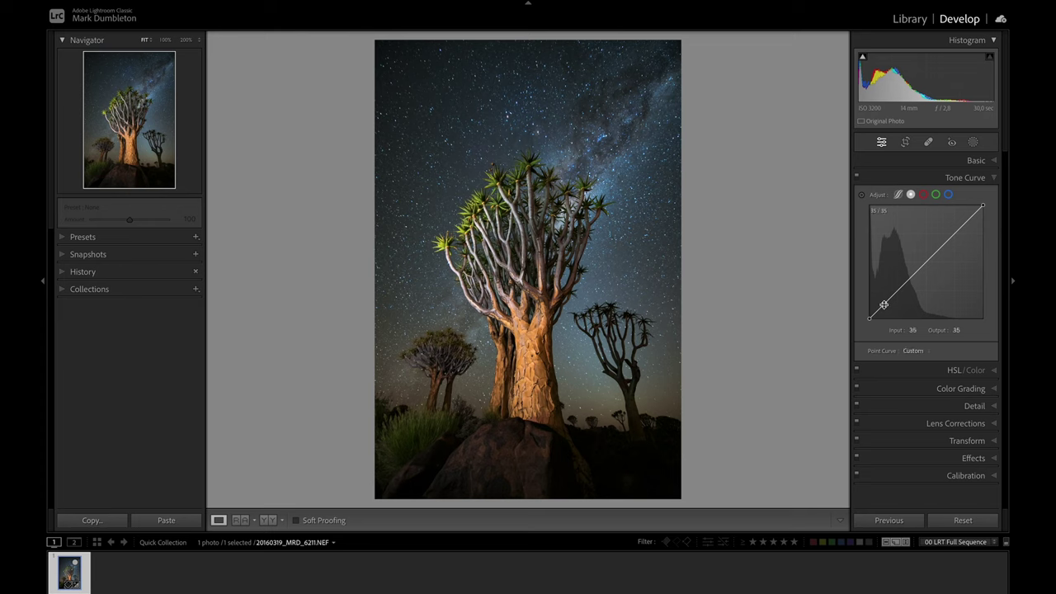
pyautogui.click(897, 292)
pyautogui.moveTo(870, 319)
pyautogui.mouseDown()
pyautogui.moveTo(863, 300)
pyautogui.moveTo(858, 320)
pyautogui.mouseUp()
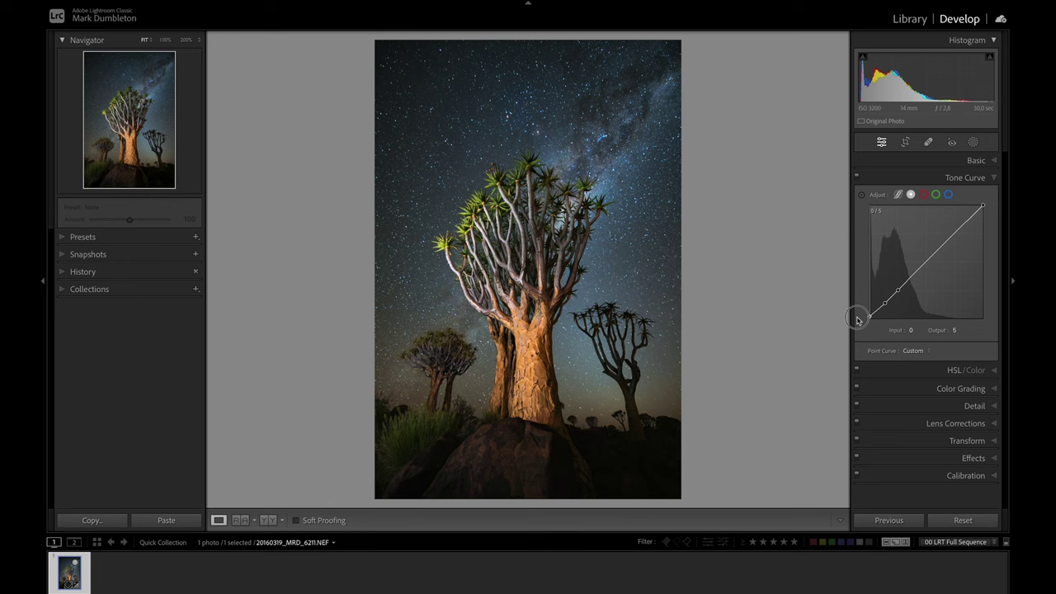
# Set the white balance tint to +8 and compare the photo with its unedited version
pyautogui.click(976, 160)
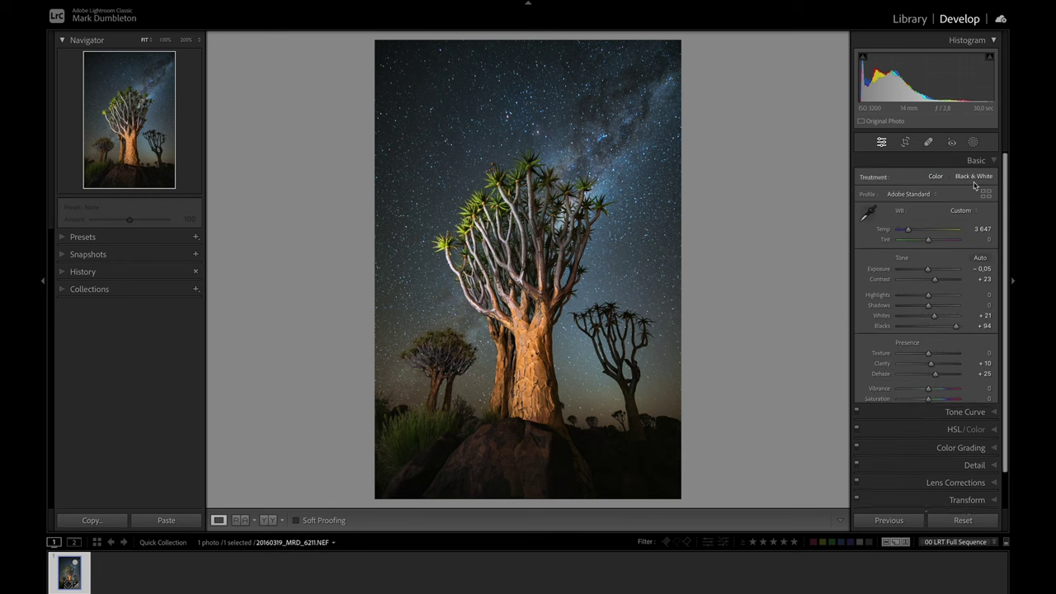
pyautogui.moveTo(928, 240); pyautogui.dragTo(930, 241)
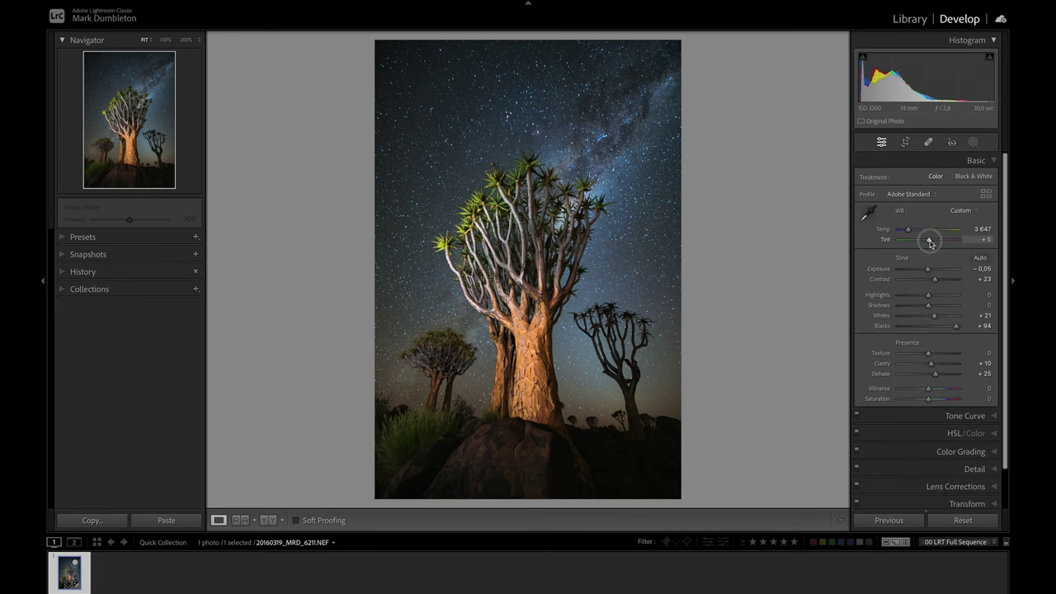
pyautogui.moveTo(930, 242); pyautogui.dragTo(931, 242)
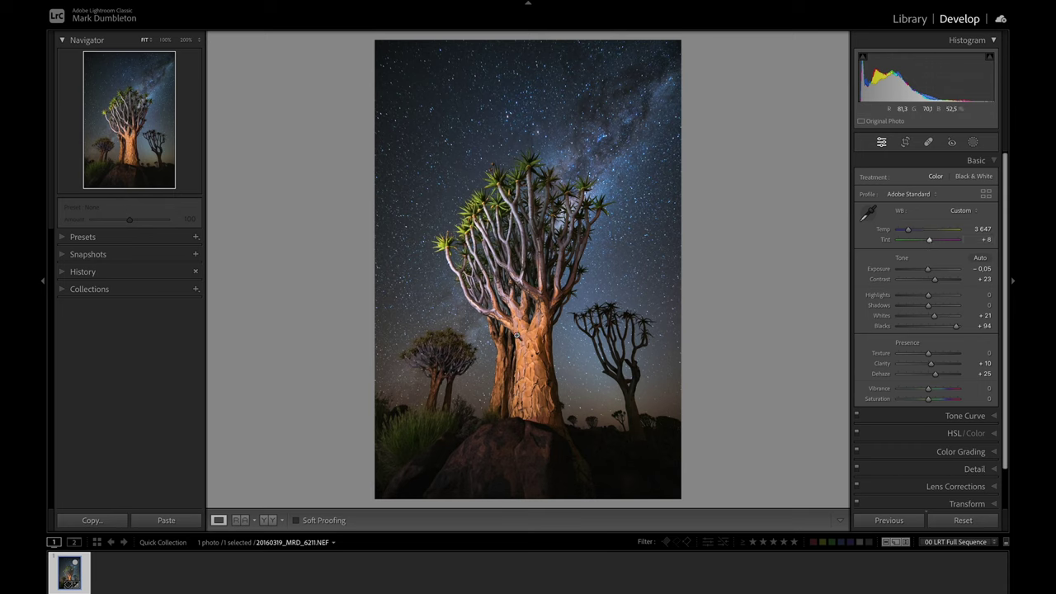
pyautogui.press('\\')
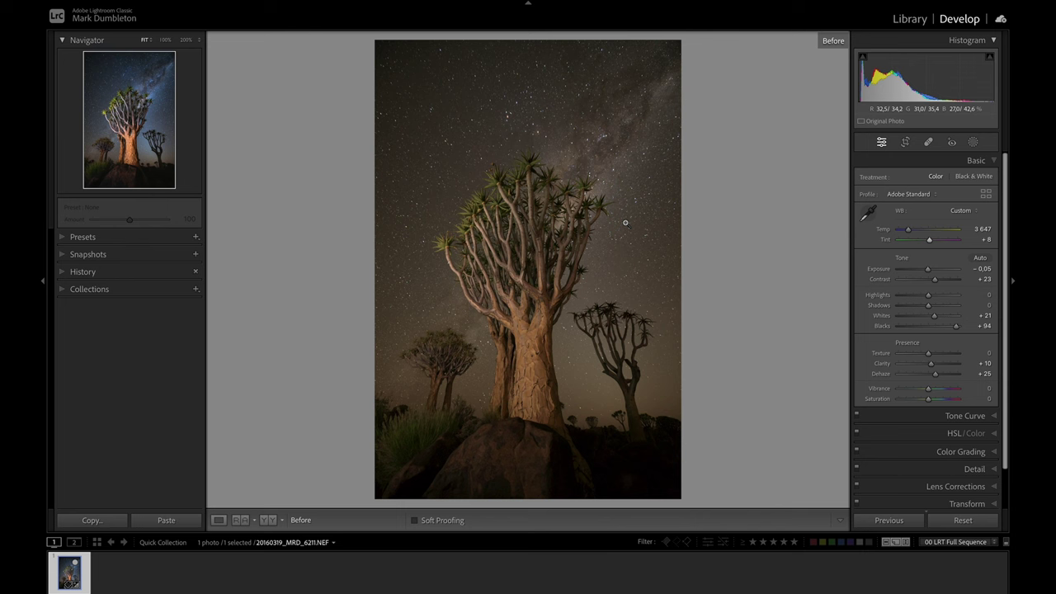
pyautogui.press('\\')
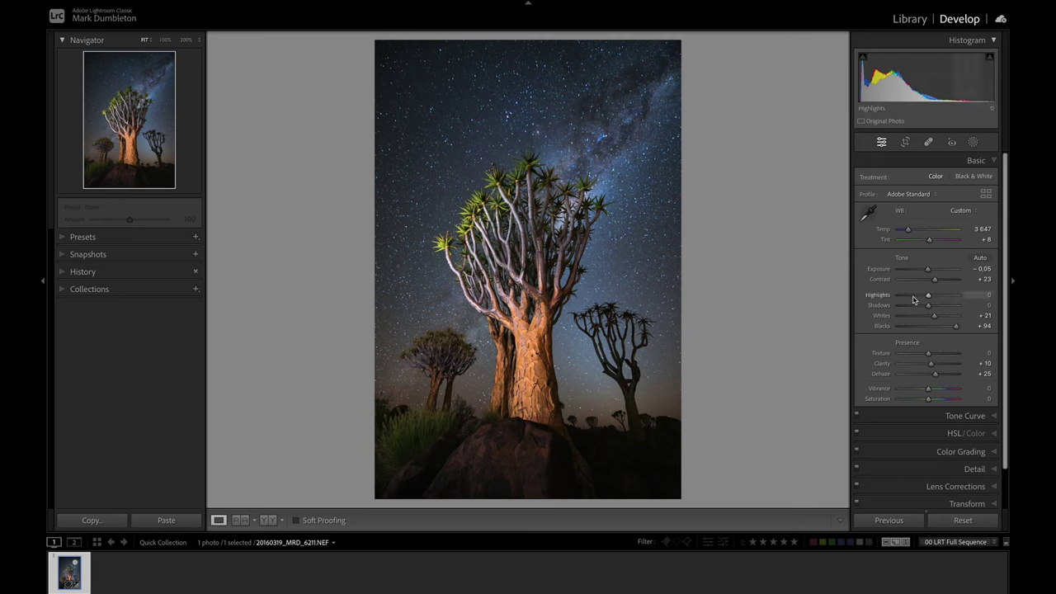
# Refine the basic adjustments to exposure +0.05, contrast +38, whites +14, blacks +100, vibrance +2 and saturation -5
pyautogui.moveTo(934, 279); pyautogui.dragTo(934, 320)
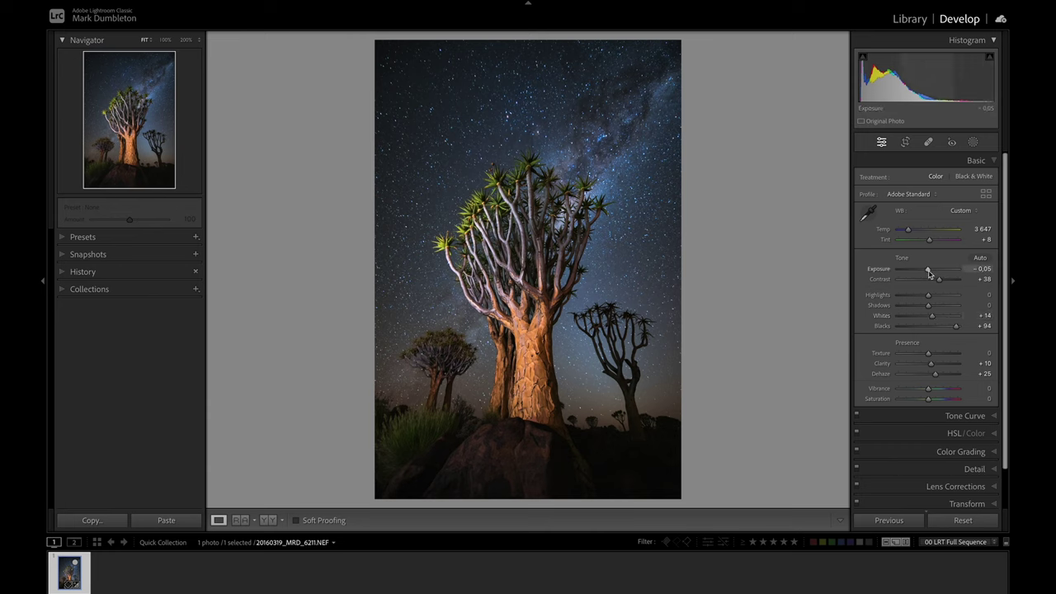
pyautogui.moveTo(930, 274); pyautogui.dragTo(929, 274)
pyautogui.moveTo(956, 327); pyautogui.dragTo(966, 327)
pyautogui.moveTo(929, 389)
pyautogui.mouseDown()
pyautogui.moveTo(939, 389)
pyautogui.moveTo(919, 401)
pyautogui.moveTo(929, 403)
pyautogui.mouseUp()
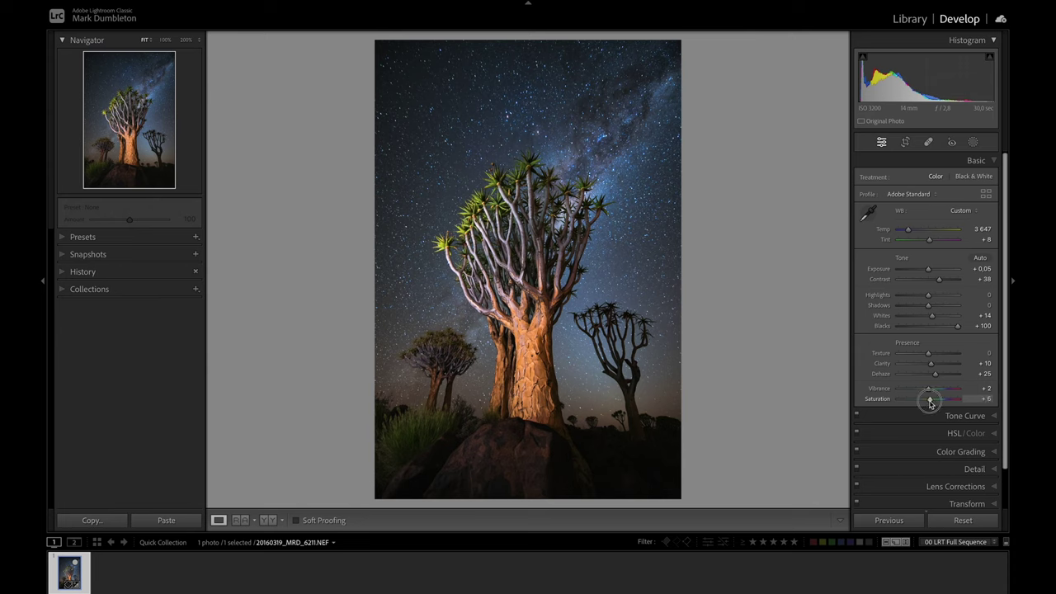
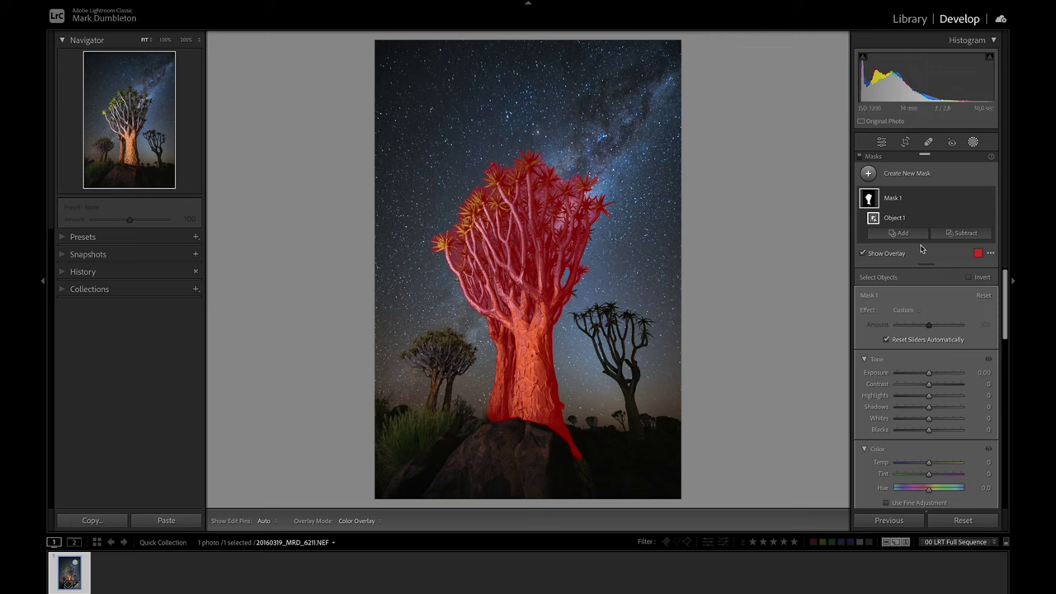
# Delete the object mask and replace it with an inverted sky mask covering the trees and ground
pyautogui.click(990, 204)
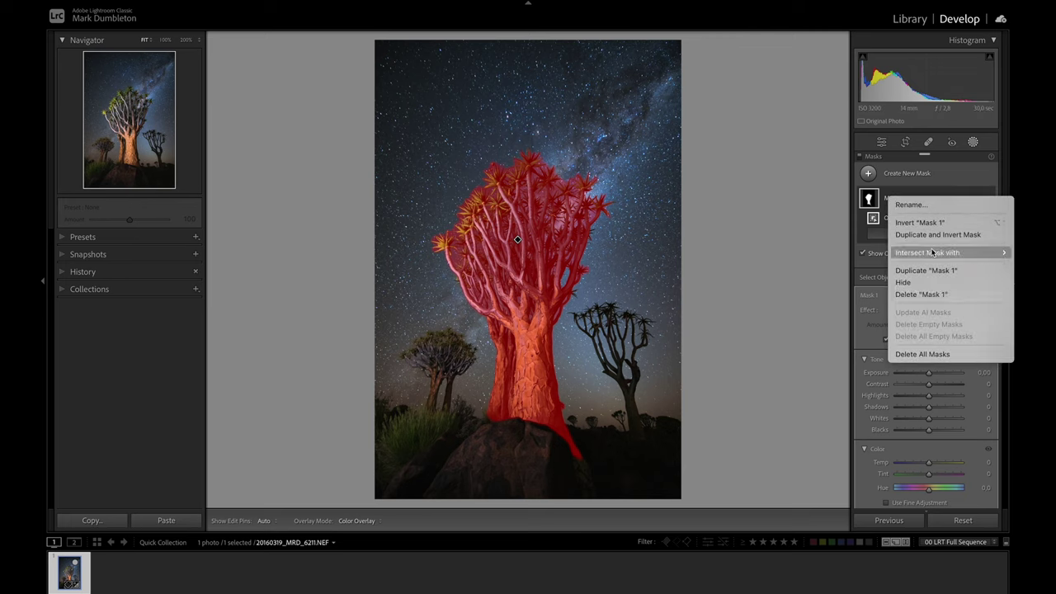
pyautogui.click(923, 295)
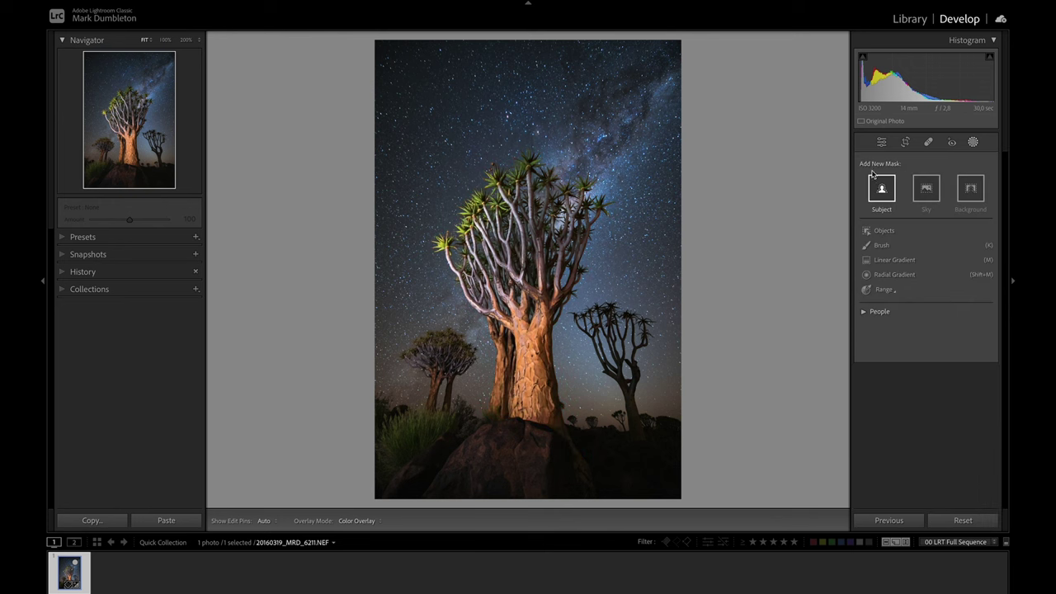
pyautogui.click(935, 195)
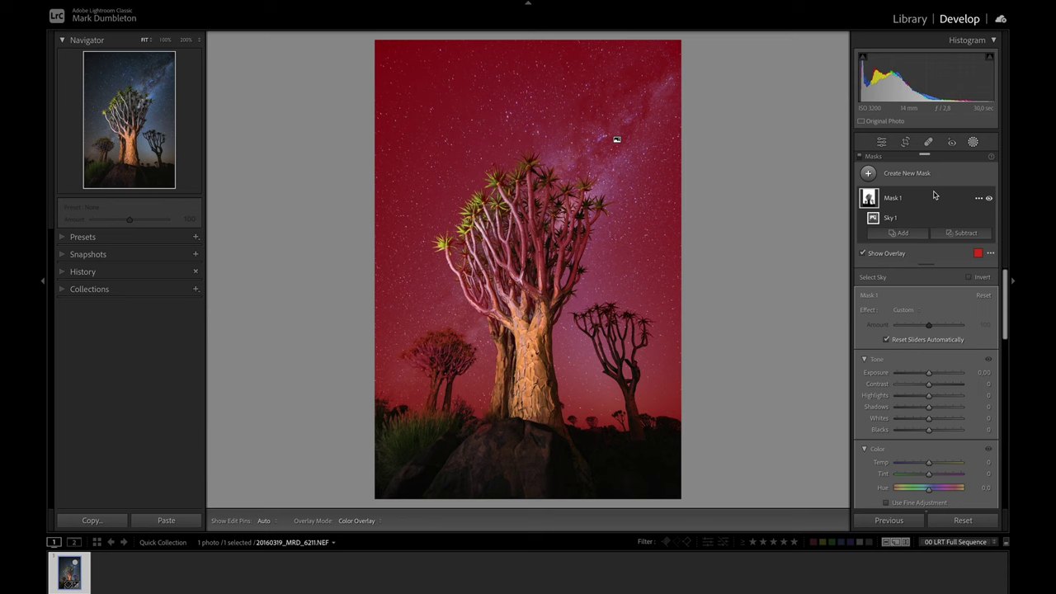
pyautogui.click(969, 278)
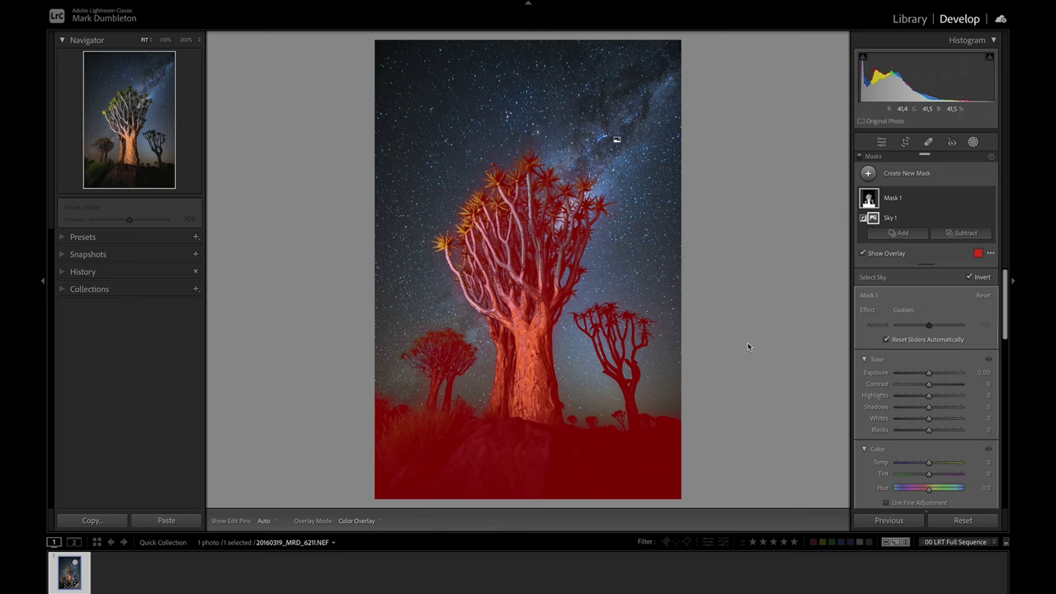
# Subtract the smaller trees and the foreground from the mask with a brush, leaving only the main tree masked
pyautogui.click(962, 233)
pyautogui.click(941, 345)
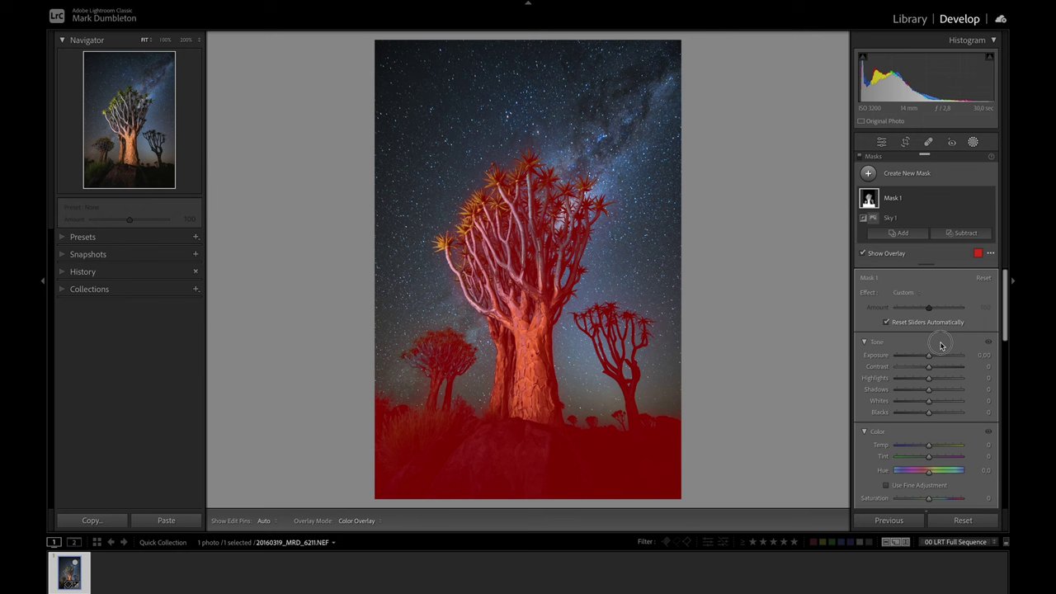
pyautogui.moveTo(611, 328)
pyautogui.mouseDown()
pyautogui.moveTo(656, 327)
pyautogui.moveTo(642, 344)
pyautogui.moveTo(619, 330)
pyautogui.moveTo(622, 363)
pyautogui.moveTo(634, 375)
pyautogui.moveTo(655, 528)
pyautogui.moveTo(659, 474)
pyautogui.moveTo(680, 524)
pyautogui.moveTo(691, 495)
pyautogui.moveTo(609, 508)
pyautogui.moveTo(633, 509)
pyautogui.moveTo(611, 453)
pyautogui.moveTo(621, 415)
pyautogui.moveTo(583, 413)
pyautogui.moveTo(577, 438)
pyautogui.moveTo(471, 426)
pyautogui.moveTo(472, 369)
pyautogui.moveTo(450, 340)
pyautogui.moveTo(416, 341)
pyautogui.moveTo(423, 353)
pyautogui.moveTo(401, 370)
pyautogui.moveTo(440, 387)
pyautogui.moveTo(435, 430)
pyautogui.moveTo(372, 478)
pyautogui.moveTo(379, 427)
pyautogui.moveTo(416, 462)
pyautogui.moveTo(424, 502)
pyautogui.moveTo(595, 496)
pyautogui.moveTo(550, 475)
pyautogui.moveTo(591, 471)
pyautogui.moveTo(405, 460)
pyautogui.moveTo(538, 483)
pyautogui.moveTo(532, 491)
pyautogui.moveTo(458, 494)
pyautogui.moveTo(484, 459)
pyautogui.moveTo(557, 455)
pyautogui.moveTo(420, 421)
pyautogui.moveTo(461, 438)
pyautogui.moveTo(595, 438)
pyautogui.moveTo(579, 408)
pyautogui.mouseUp()
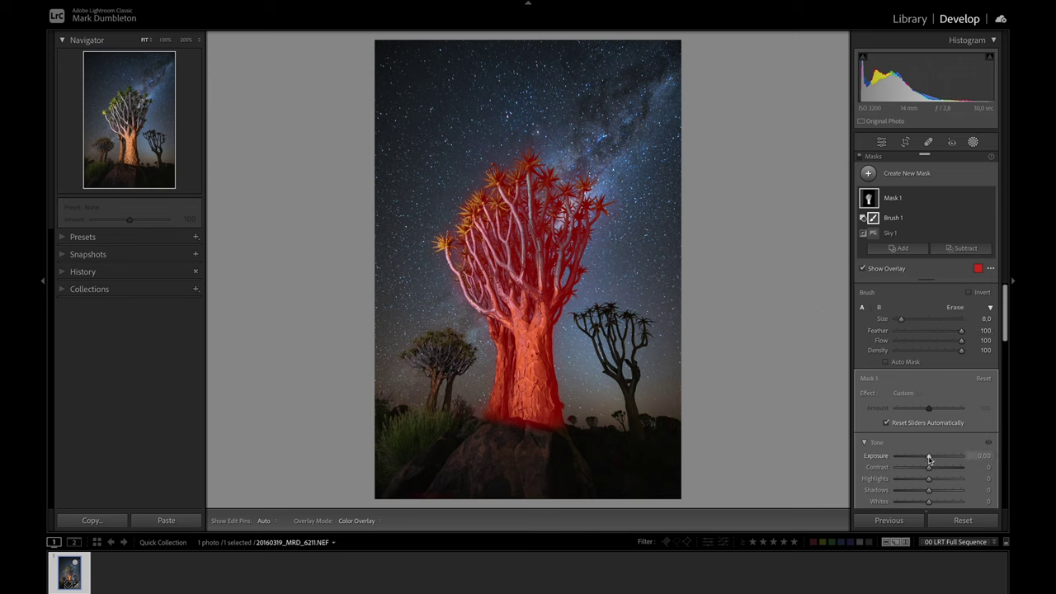
# Set the main tree mask's highlights to -8 without the overlay, compare the mask's effect on and off, and leave masking
pyautogui.scroll(-2, 929, 461)
pyautogui.press('o')
pyautogui.moveTo(929, 427); pyautogui.dragTo(926, 430)
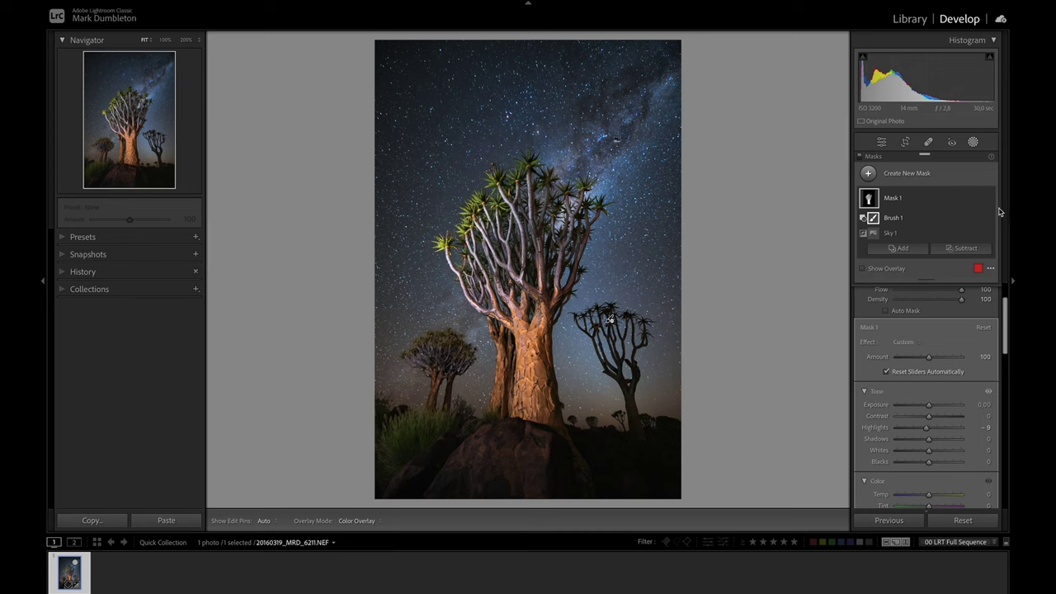
pyautogui.click(989, 199)
pyautogui.click(990, 199)
pyautogui.click(989, 199)
pyautogui.click(989, 199)
pyautogui.click(974, 142)
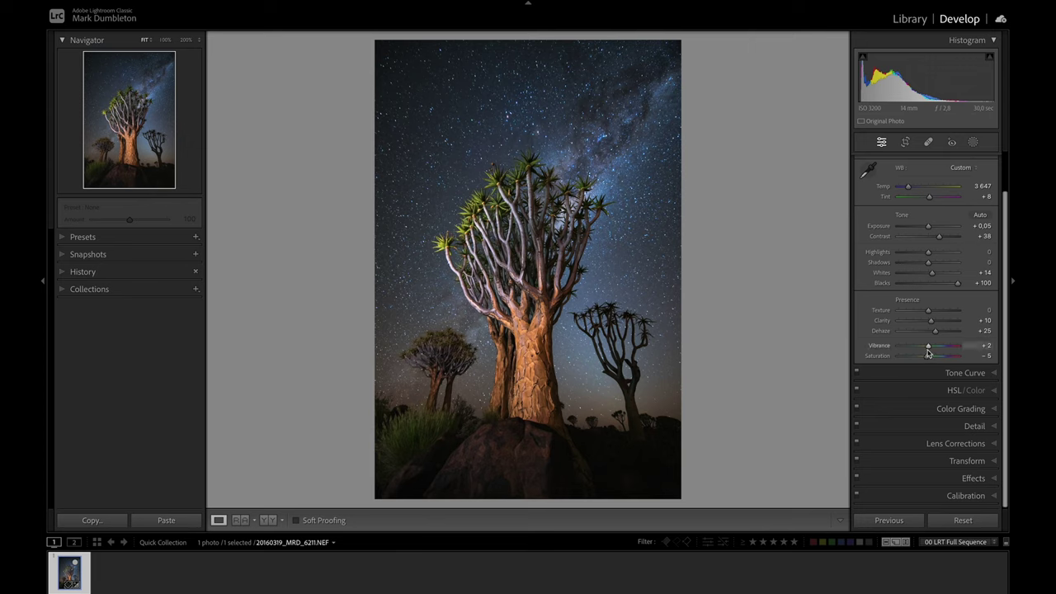
# Set texture to +8 and clarity to +18, and compare the photo with its unedited version
pyautogui.moveTo(929, 311); pyautogui.dragTo(934, 326)
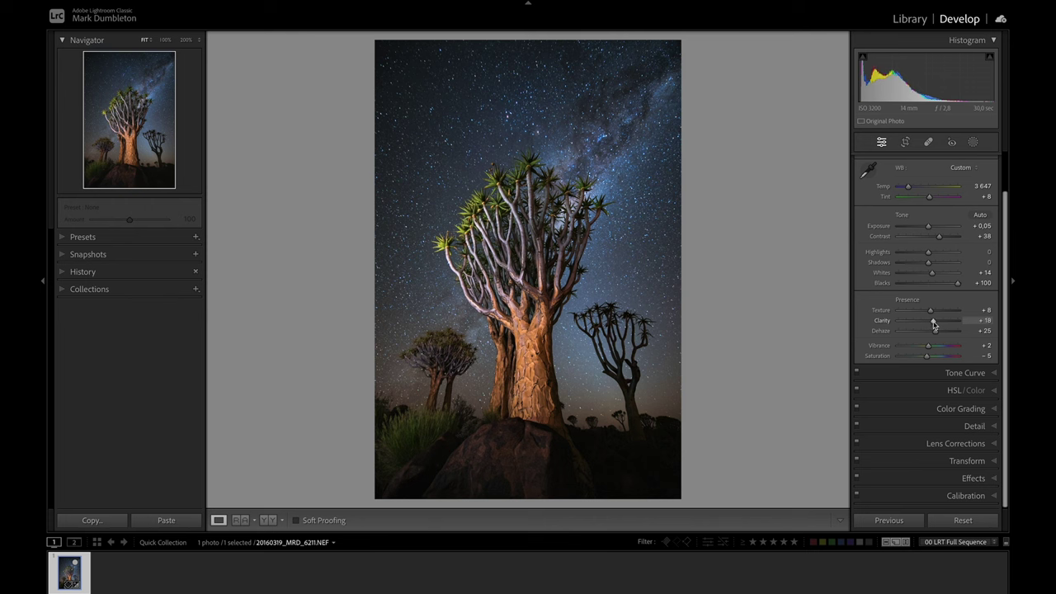
pyautogui.press('\\')
pyautogui.press('\\')
# Shift the warm hues to orange -28 and yellow -21, and fine-tune the trunk's colour saturation on the photo
pyautogui.click(958, 391)
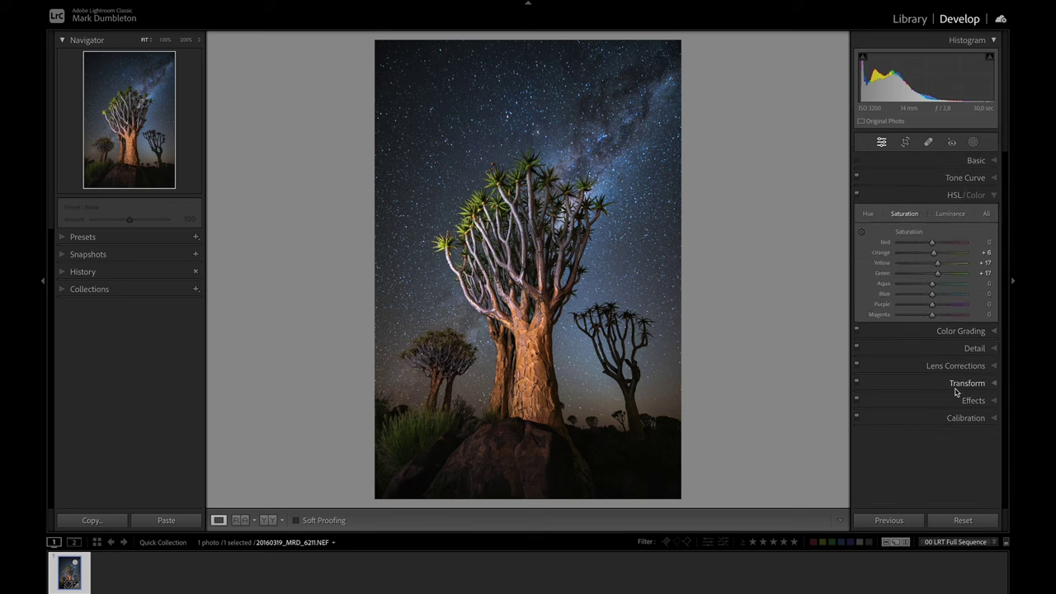
pyautogui.click(868, 214)
pyautogui.click(862, 232)
pyautogui.moveTo(606, 334); pyautogui.dragTo(605, 337)
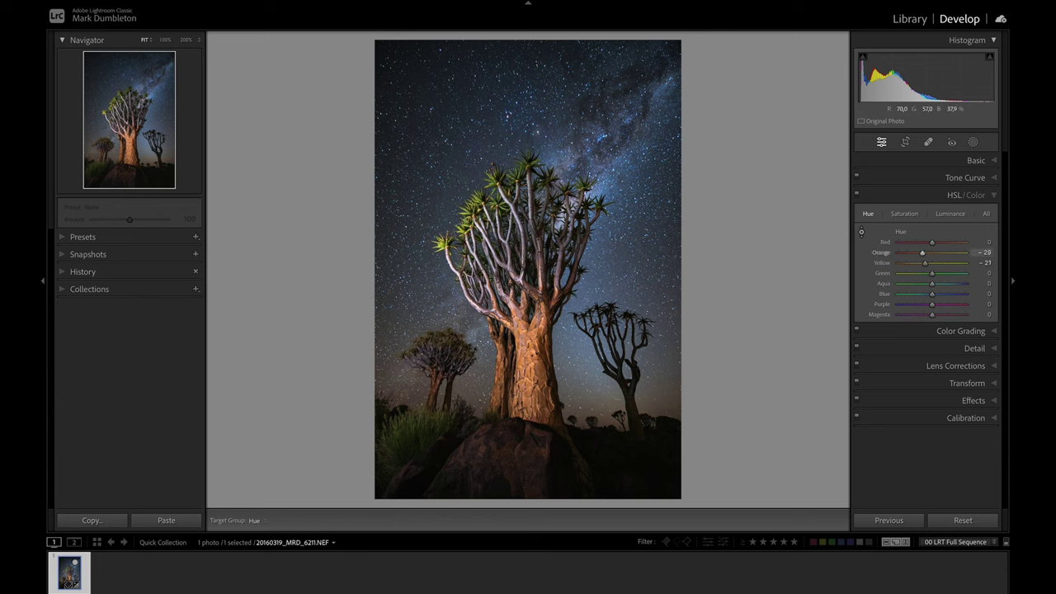
pyautogui.click(906, 214)
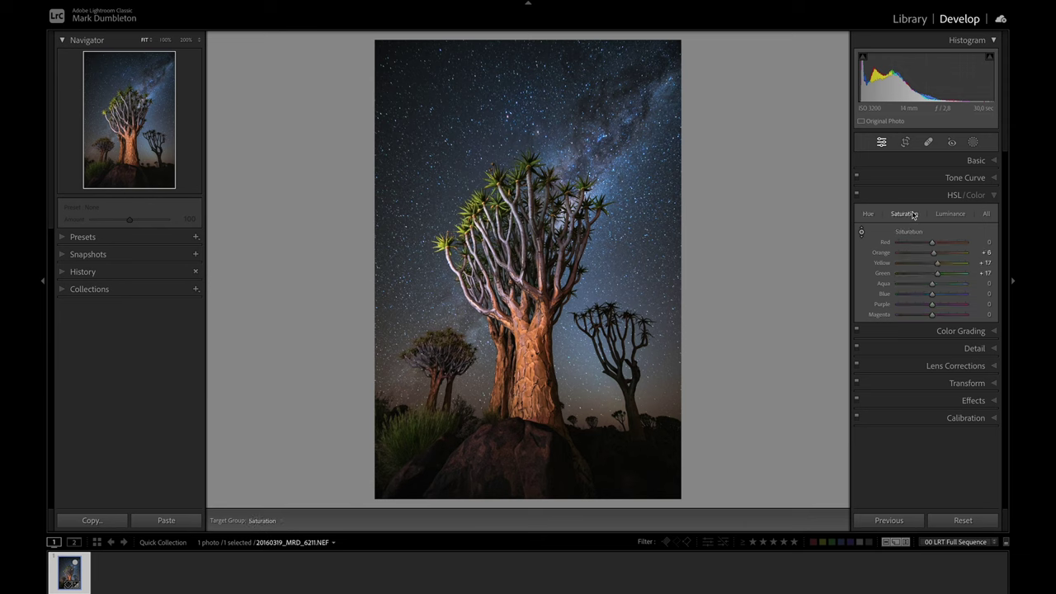
pyautogui.moveTo(541, 352); pyautogui.dragTo(532, 339)
# Colour-grade the shadows blue with hue 223 and saturation 43, and compare the photo with and without the grading
pyautogui.click(970, 334)
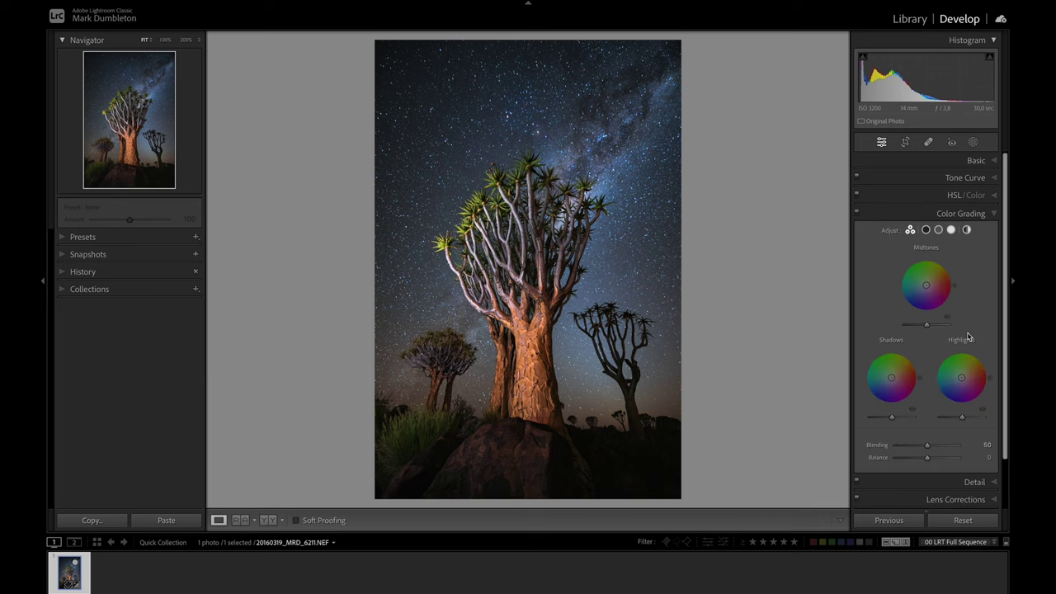
pyautogui.moveTo(892, 377); pyautogui.dragTo(885, 384)
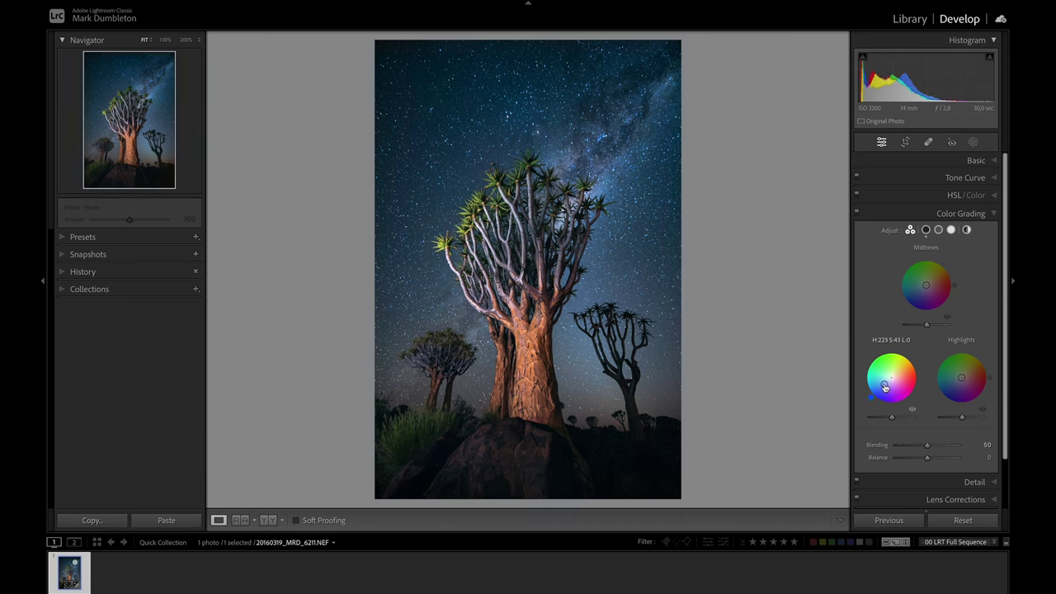
pyautogui.click(857, 214)
pyautogui.click(857, 215)
pyautogui.click(857, 215)
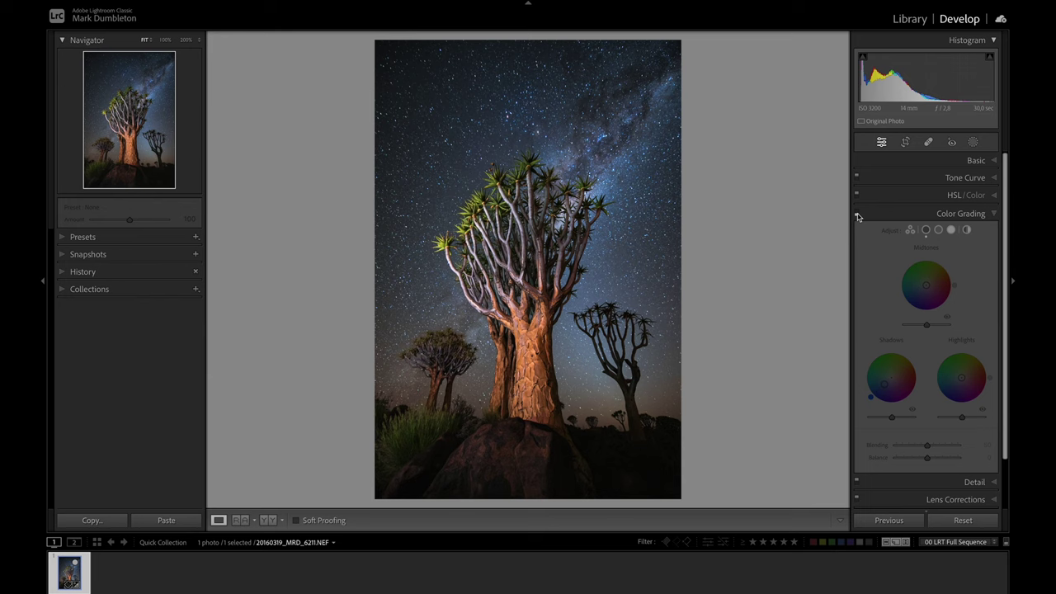
pyautogui.click(857, 215)
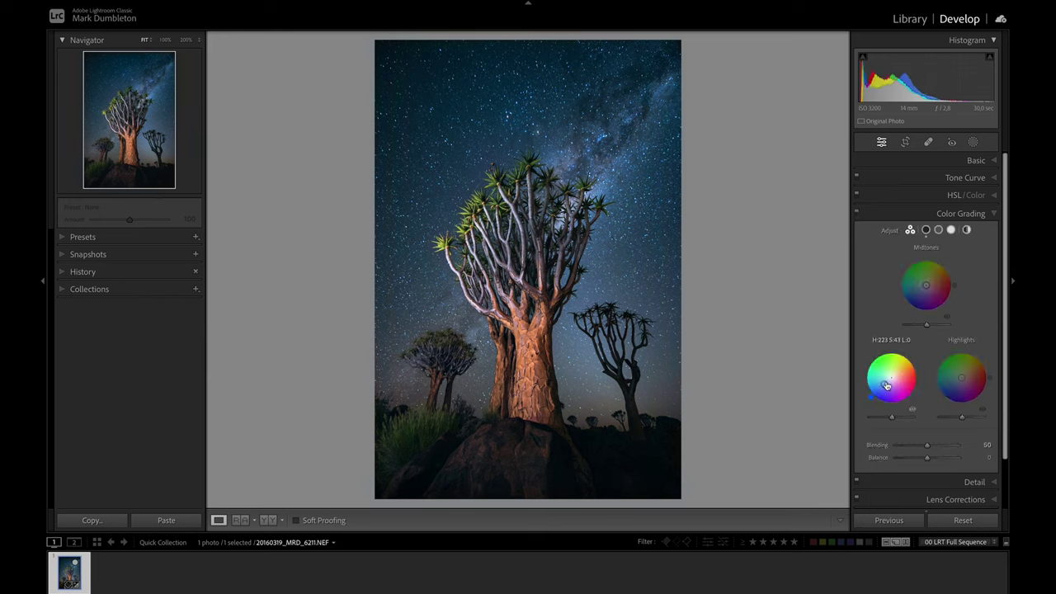
# Reduce the shadow tint's saturation to 5 and give the highlights a soft warm yellow tint
pyautogui.moveTo(886, 381); pyautogui.dragTo(891, 378)
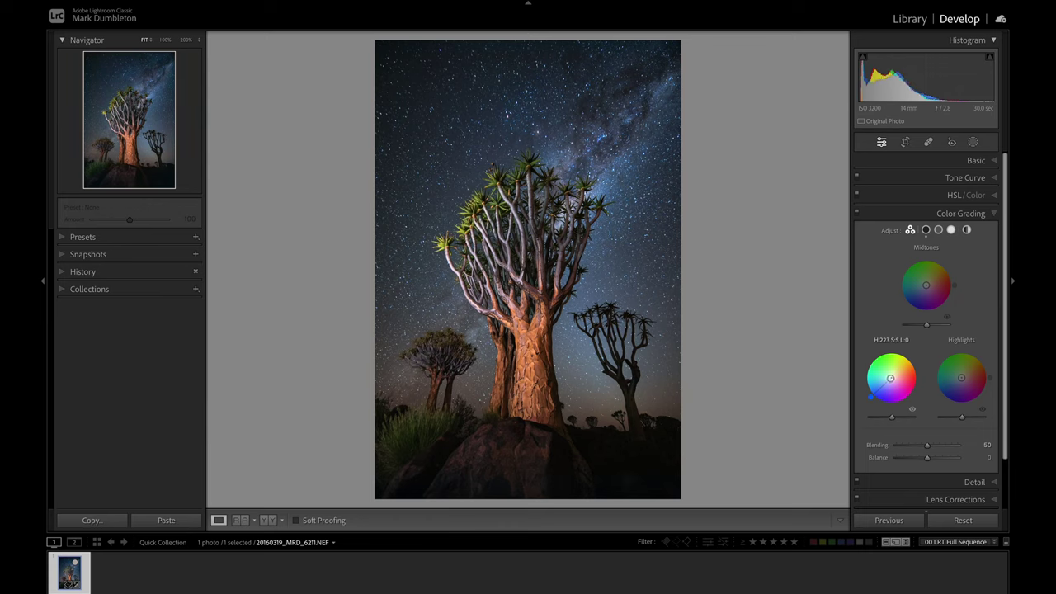
pyautogui.moveTo(962, 377); pyautogui.dragTo(967, 371)
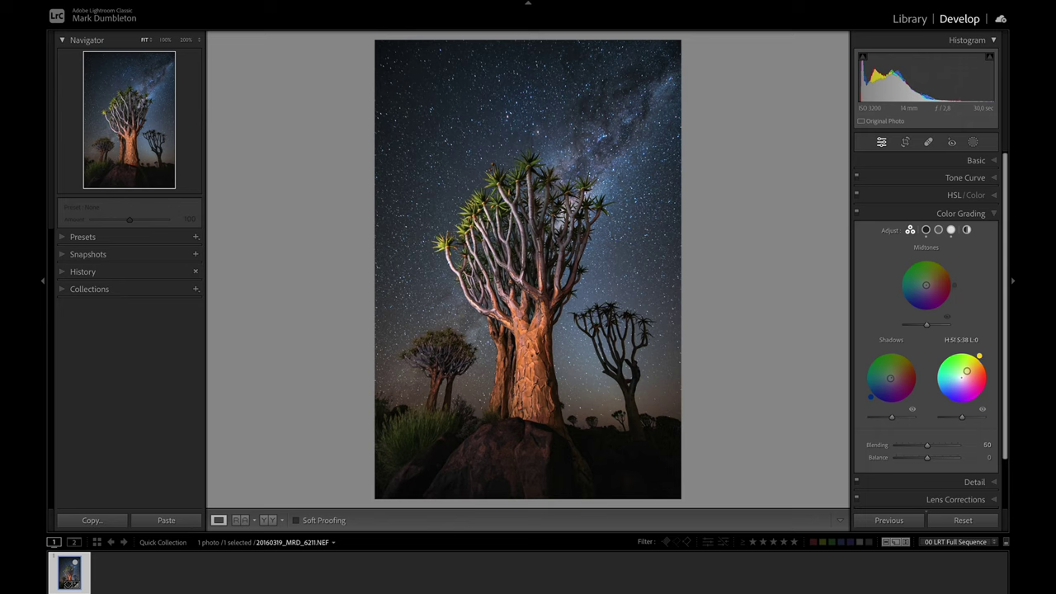
pyautogui.moveTo(964, 374); pyautogui.dragTo(964, 374)
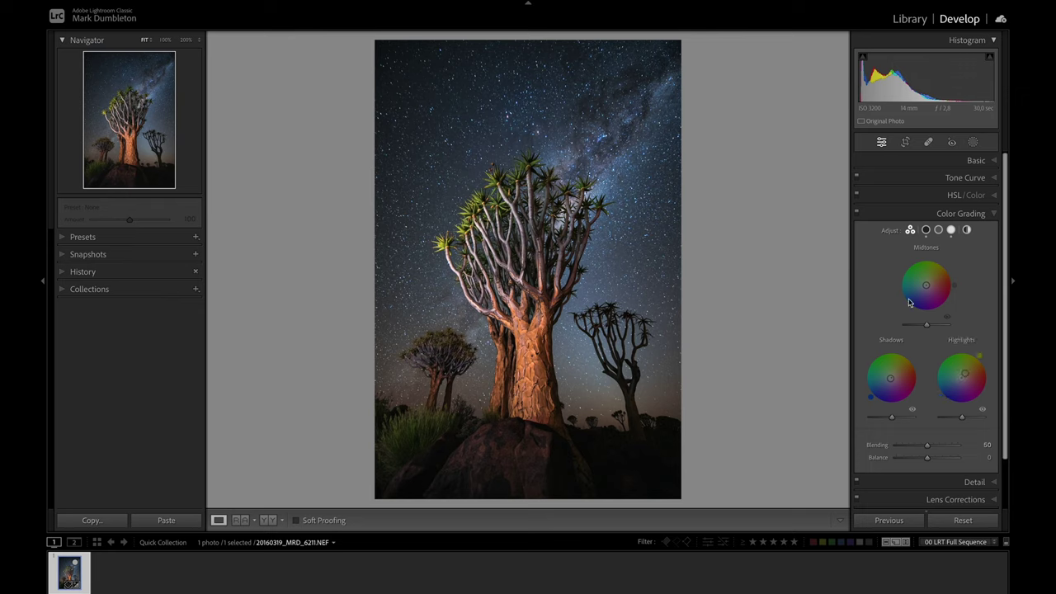
# Add a subtle dark post-crop vignette with an amount of -6
pyautogui.scroll(-2, 978, 449)
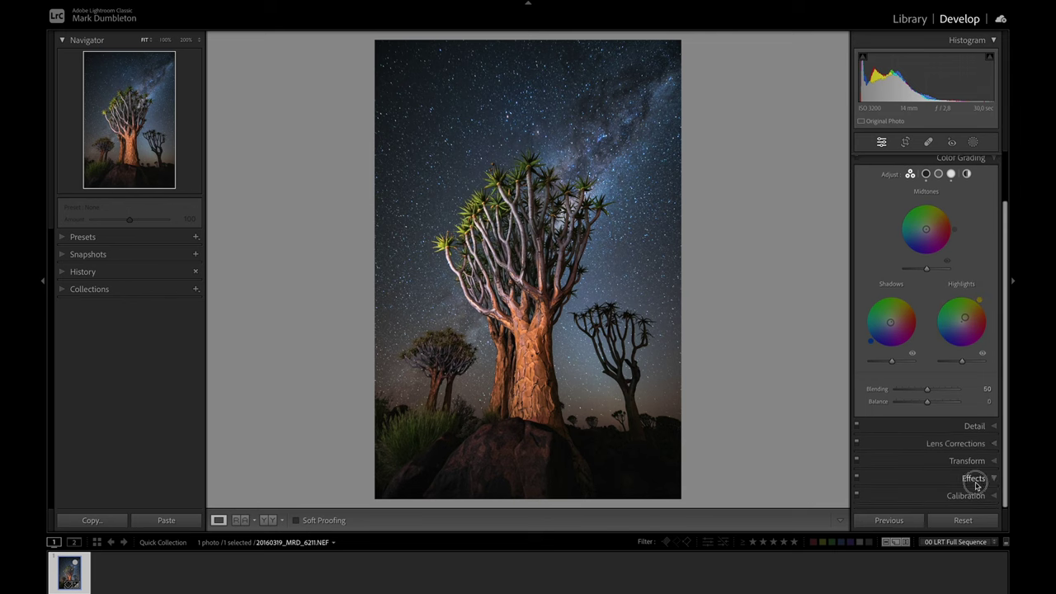
pyautogui.click(976, 482)
pyautogui.moveTo(928, 321)
pyautogui.mouseDown()
pyautogui.moveTo(923, 338)
pyautogui.moveTo(980, 362)
pyautogui.moveTo(936, 350)
pyautogui.moveTo(927, 322)
pyautogui.mouseUp()
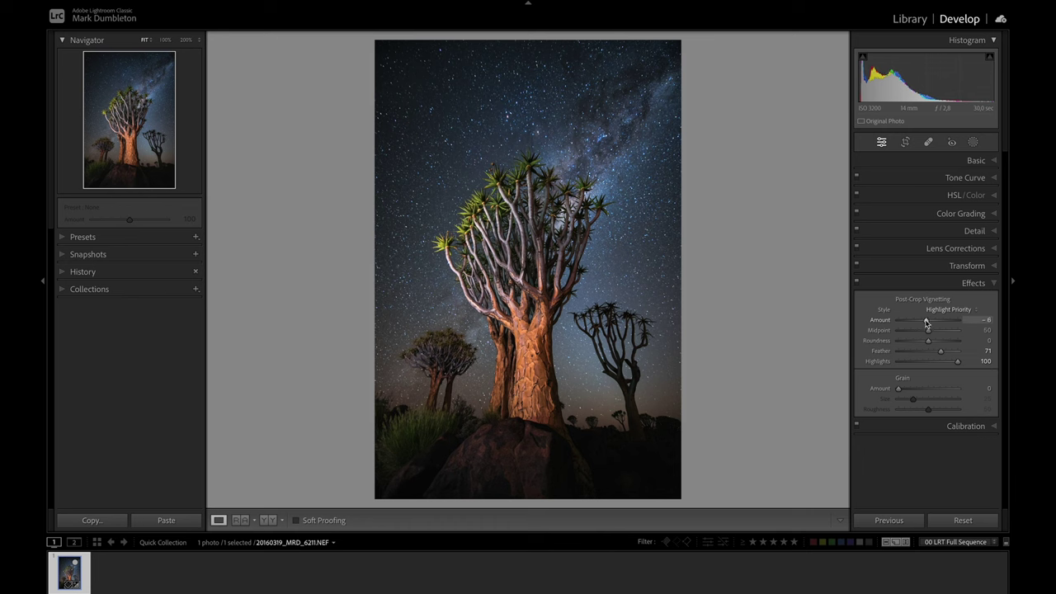
# Set exposure to +0.15 and contrast to +44, and show the unedited version for comparison
pyautogui.click(973, 160)
pyautogui.moveTo(942, 284); pyautogui.dragTo(943, 283)
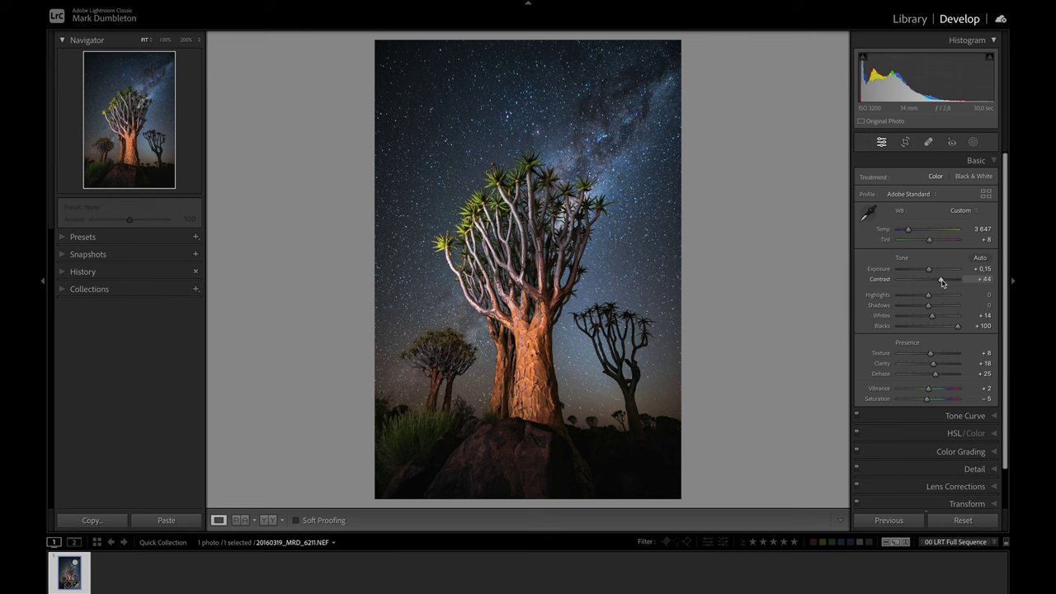
pyautogui.press('\\')
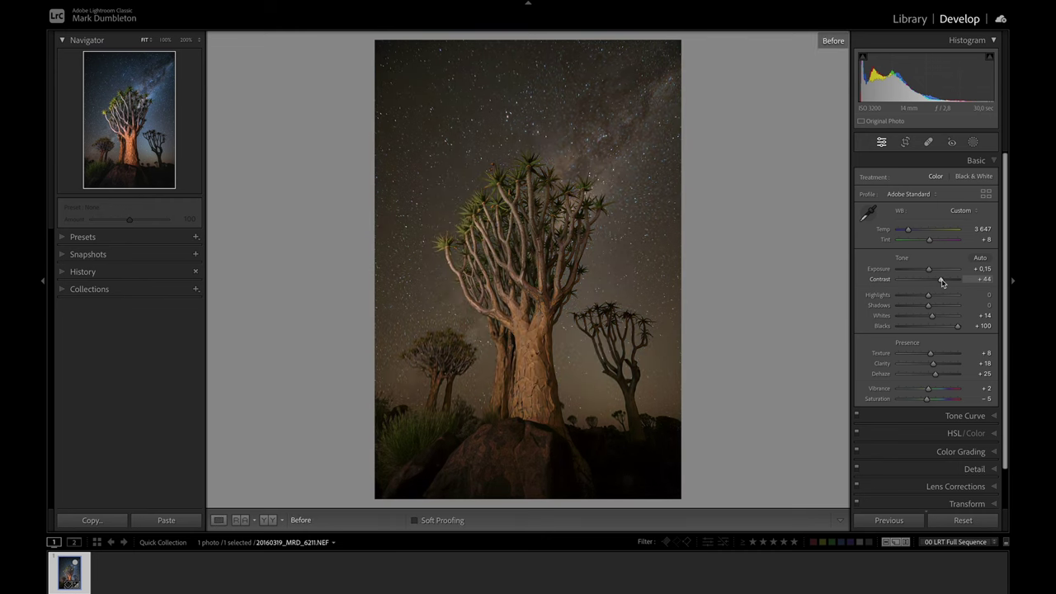